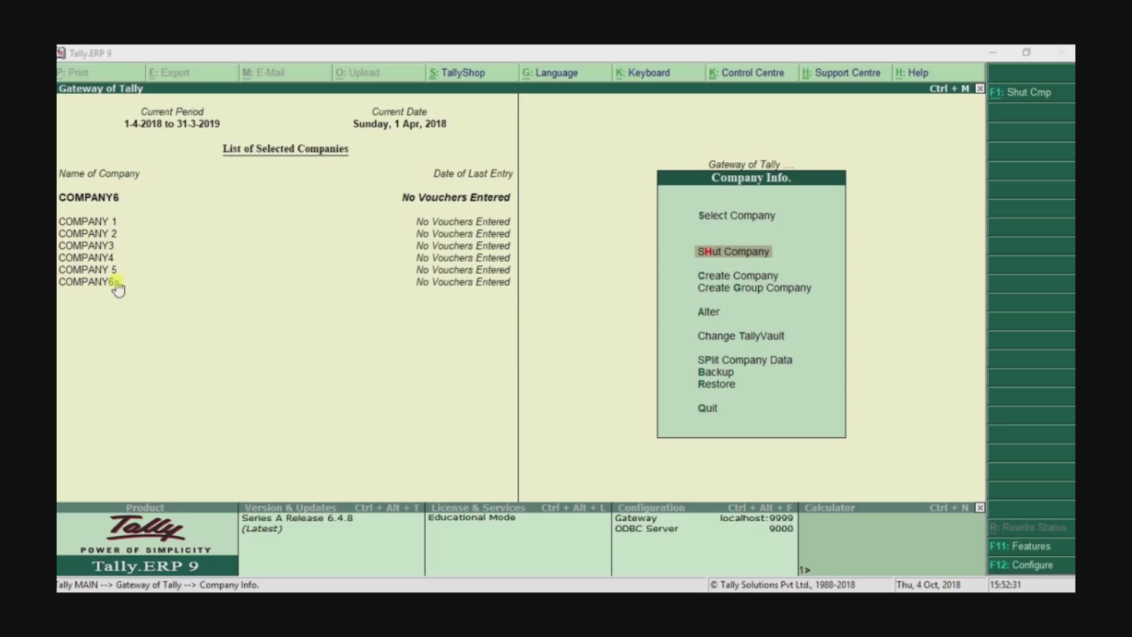
- Switch to File Explorer, look over the Tally DATA folder, and open the E: drive
{"action": "key", "text": "alt+Tab"}
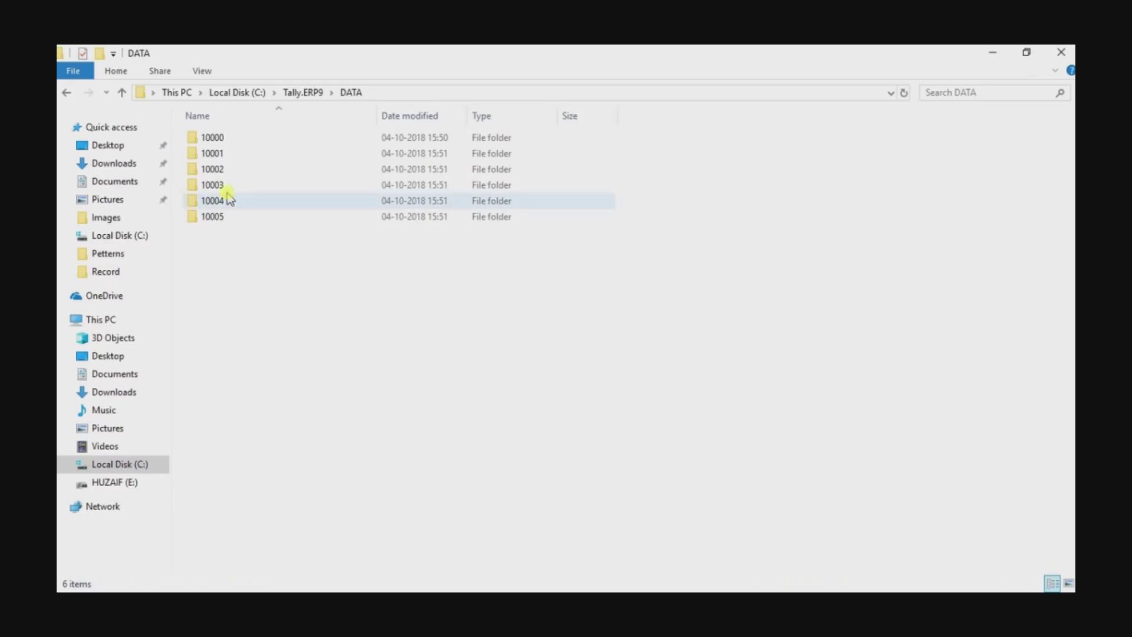
{"action": "left_click", "coordinate": [112, 323]}
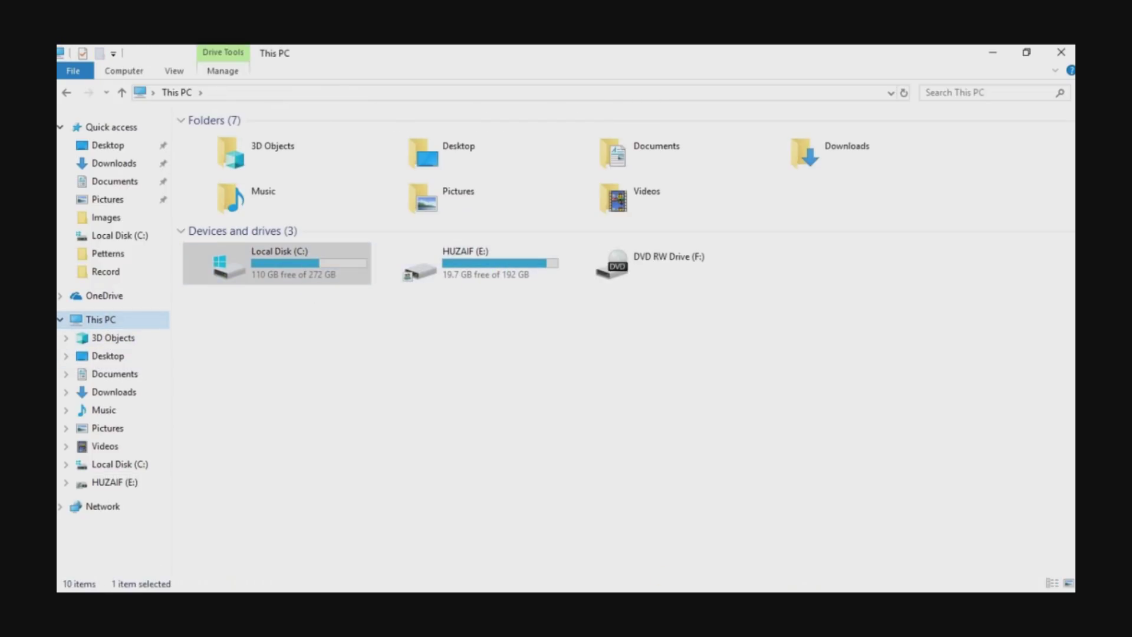
{"action": "double_click", "coordinate": [480, 273]}
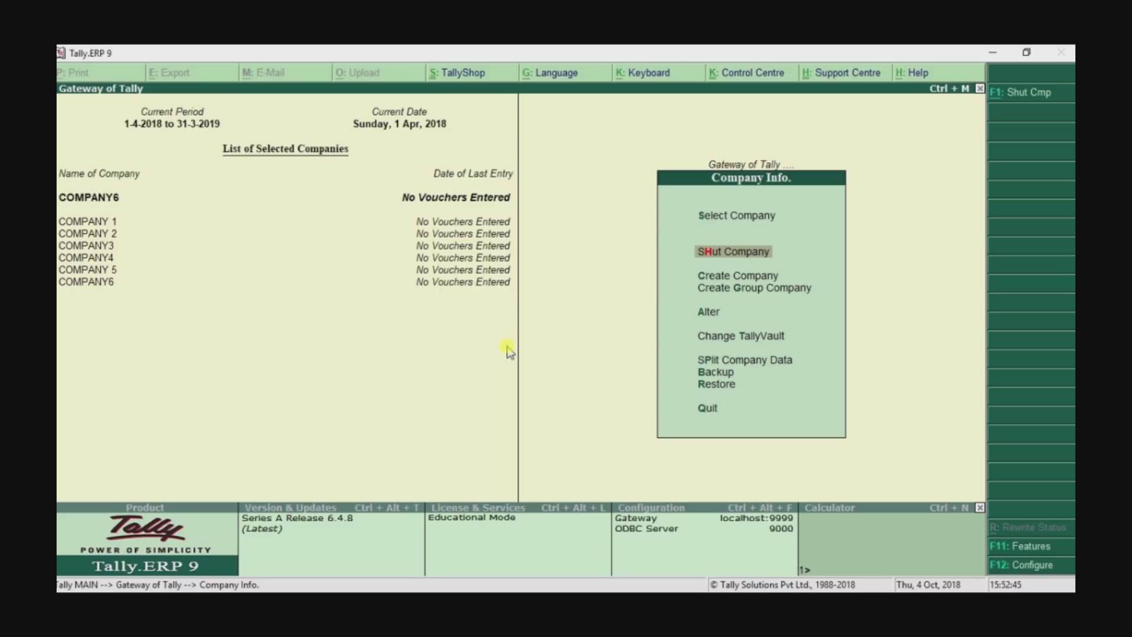
- In Tally.ERP 9, start a company backup from C:\Tally.ERP9\DATA and set its destination to E:\TALLT BACKUP
{"action": "key", "text": "Down"}
{"action": "key", "text": "Down"}
{"action": "key", "text": "Down"}
{"action": "key", "text": "Down"}
{"action": "key", "text": "Down"}
{"action": "key", "text": "Down"}
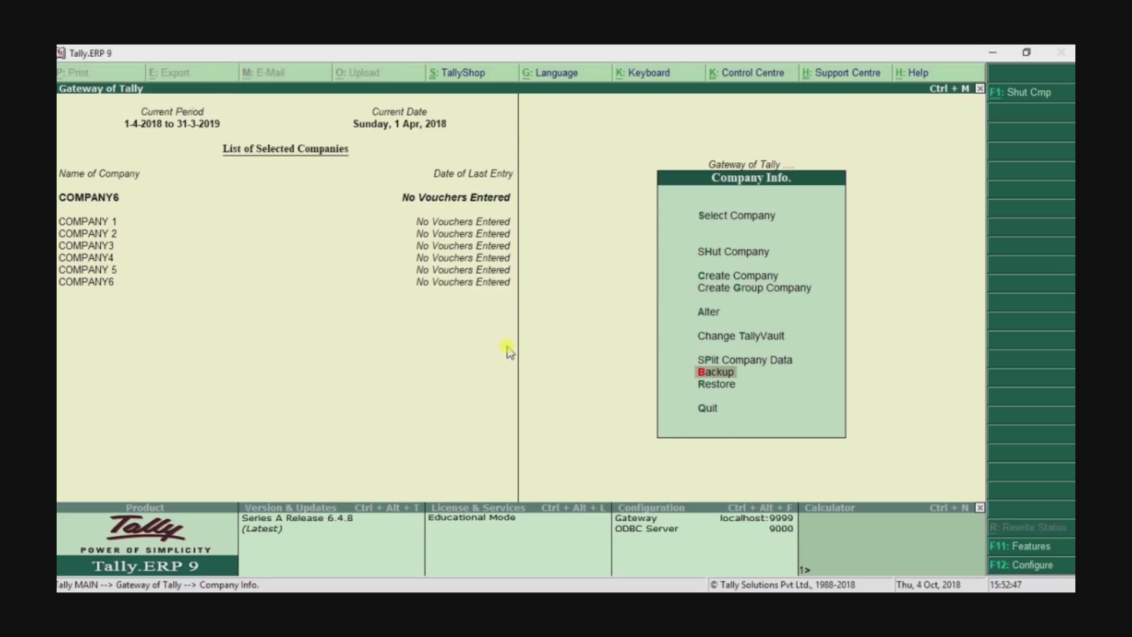
{"action": "left_click", "coordinate": [506, 346]}
{"action": "key", "text": "Return"}
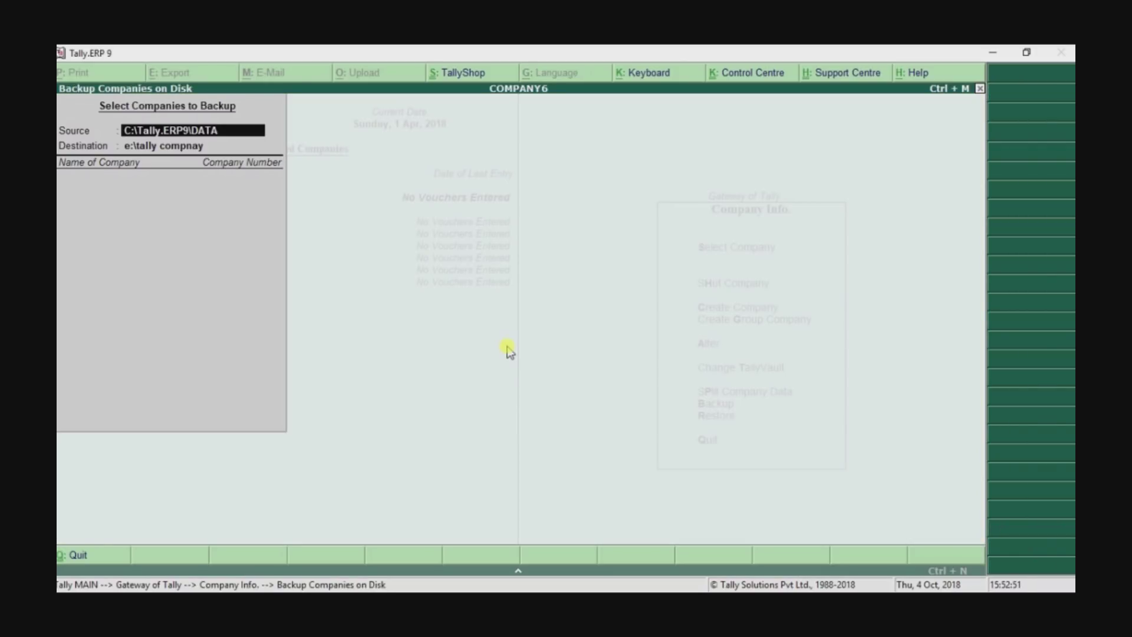
{"action": "left_click", "coordinate": [126, 131]}
{"action": "key", "text": "Return"}
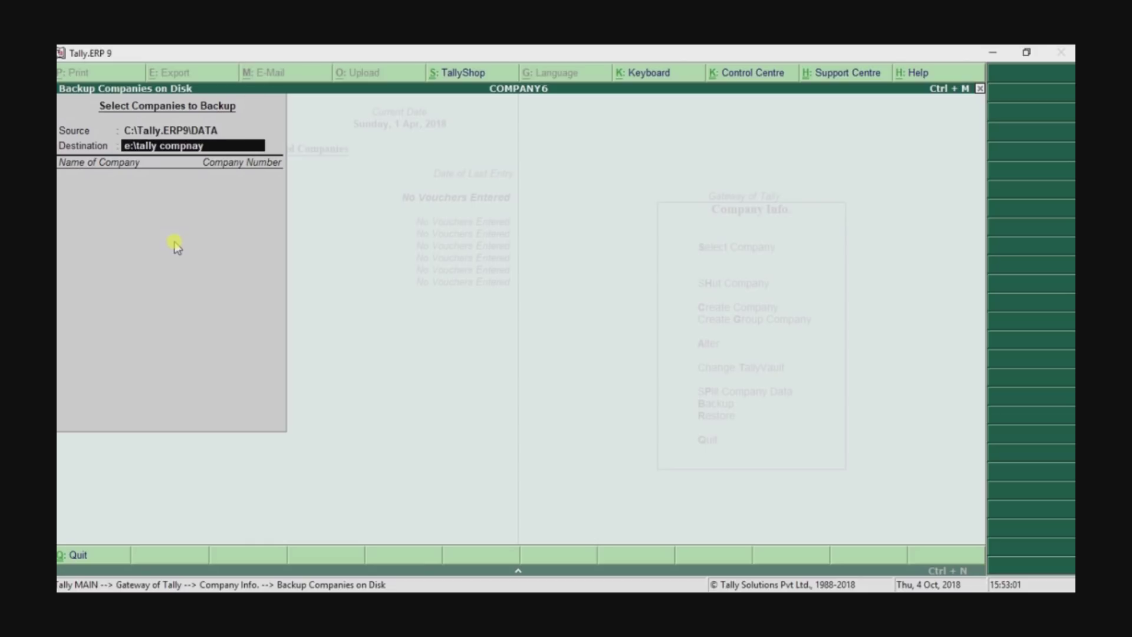
{"action": "type", "text": "E:\\TALLT BACKUP"}
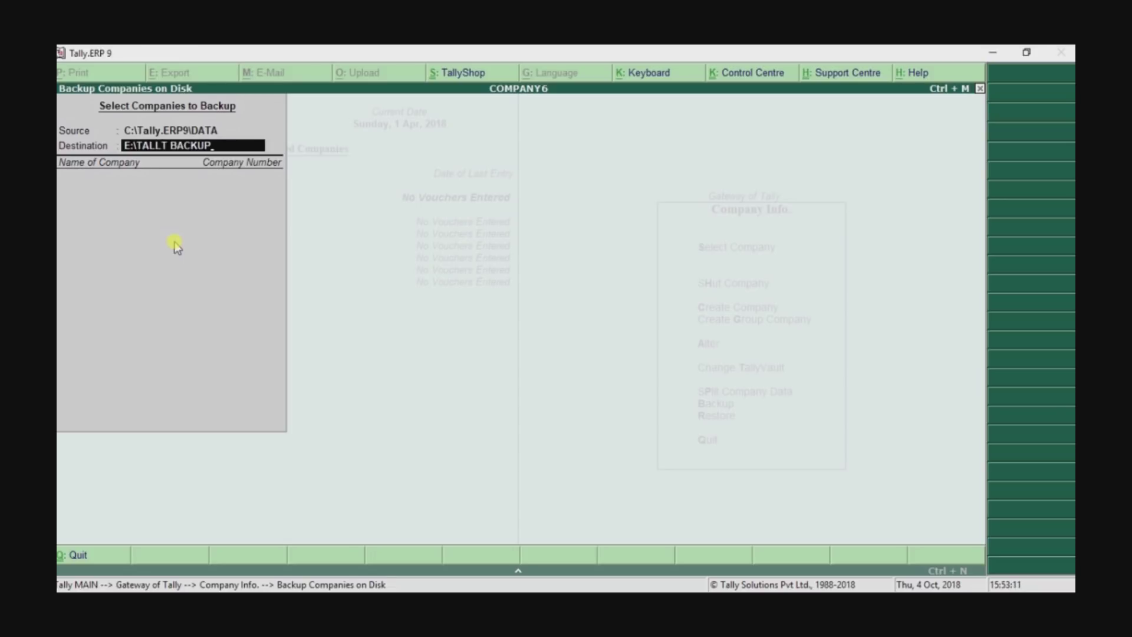
{"action": "key", "text": "Return"}
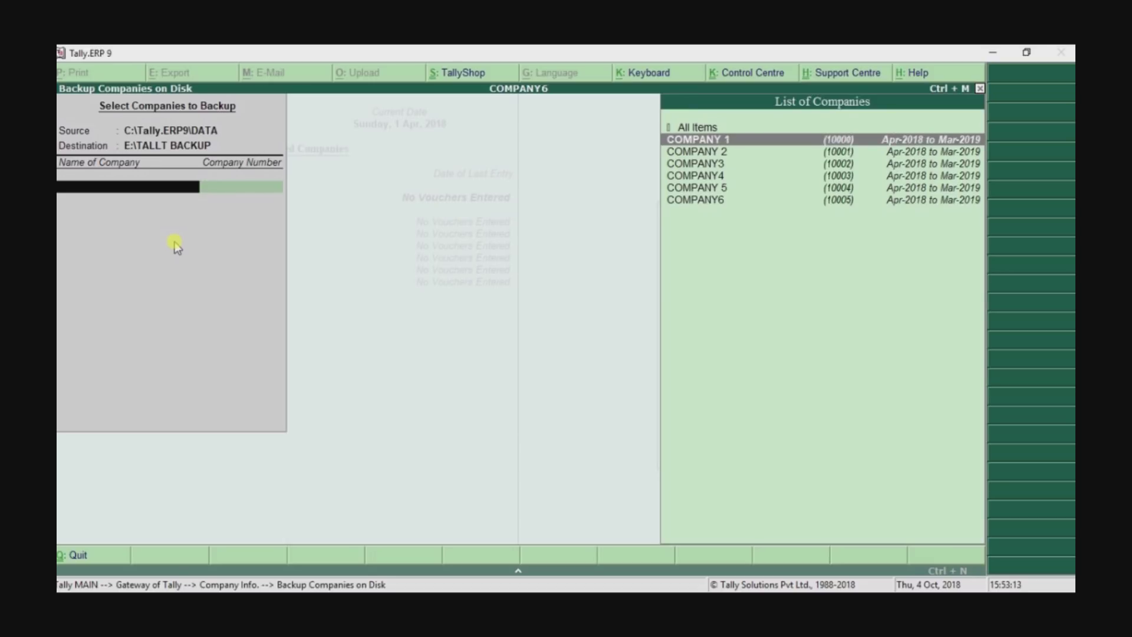
- Choose All Items as the companies to back up and accept the backup
{"action": "key", "text": "Up"}
{"action": "key", "text": "Return"}
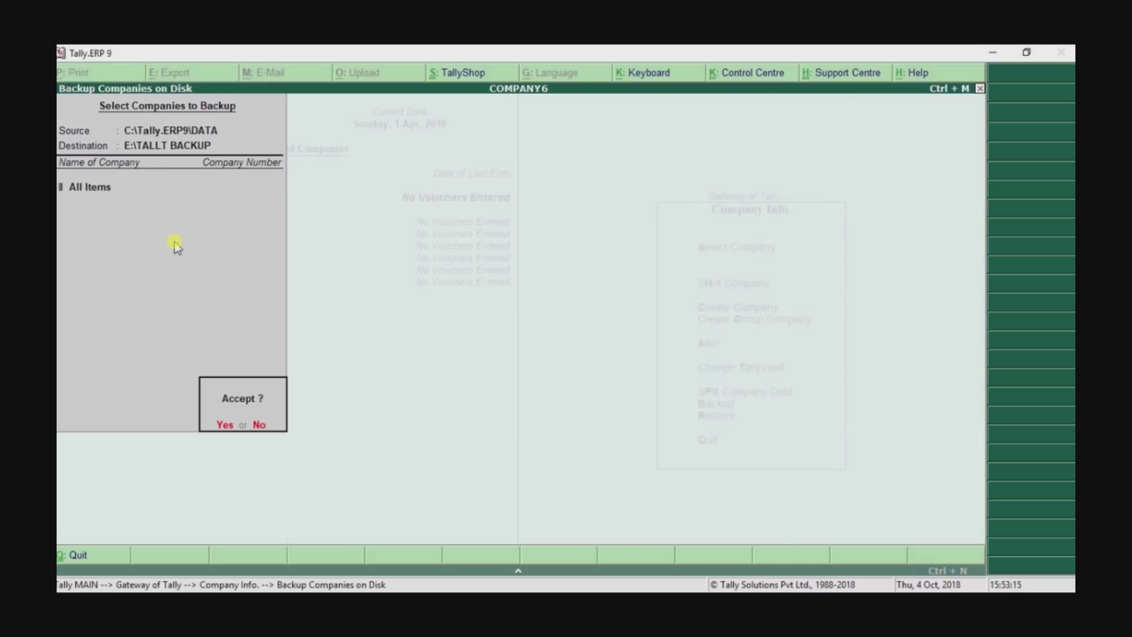
{"action": "key", "text": "Return"}
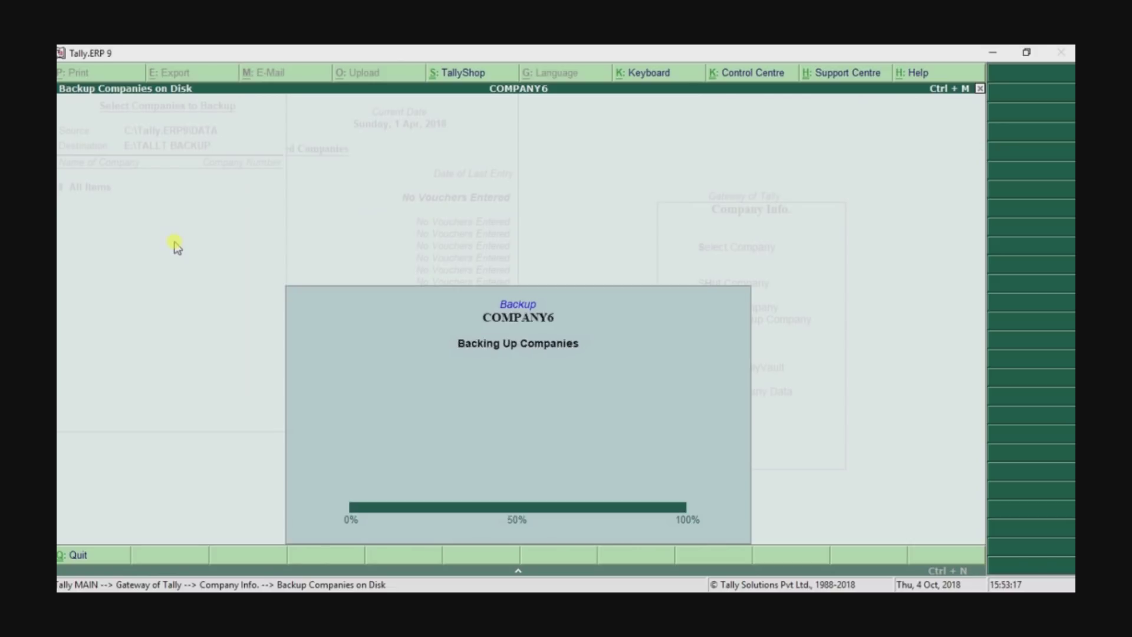
- Shut COMPANY6 using Shut Company
{"action": "key", "text": "Up"}
{"action": "key", "text": "Up"}
{"action": "key", "text": "Up"}
{"action": "key", "text": "Up"}
{"action": "key", "text": "Up"}
{"action": "key", "text": "Up"}
{"action": "key", "text": "Up"}
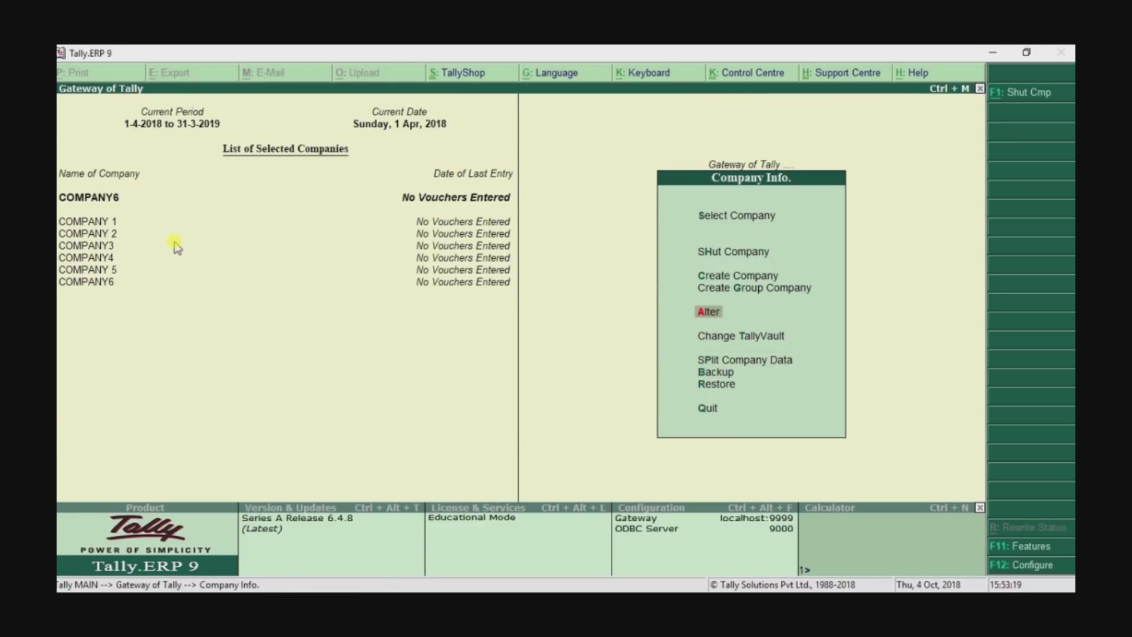
{"action": "key", "text": "Down"}
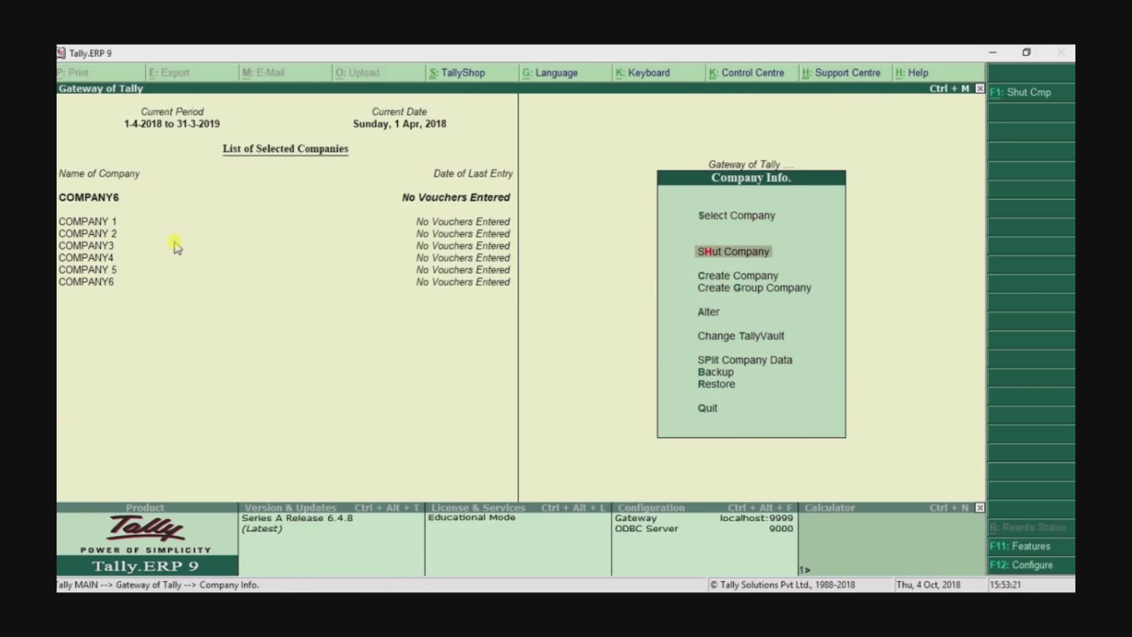
{"action": "key", "text": "Return"}
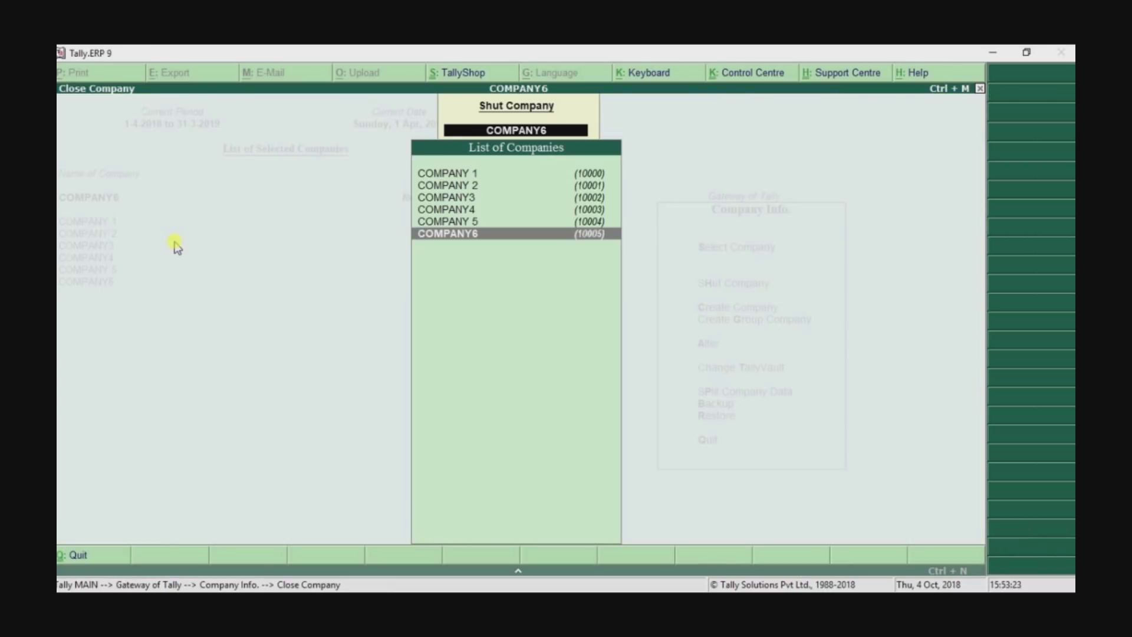
{"action": "key", "text": "Return"}
{"action": "key", "text": "Return"}
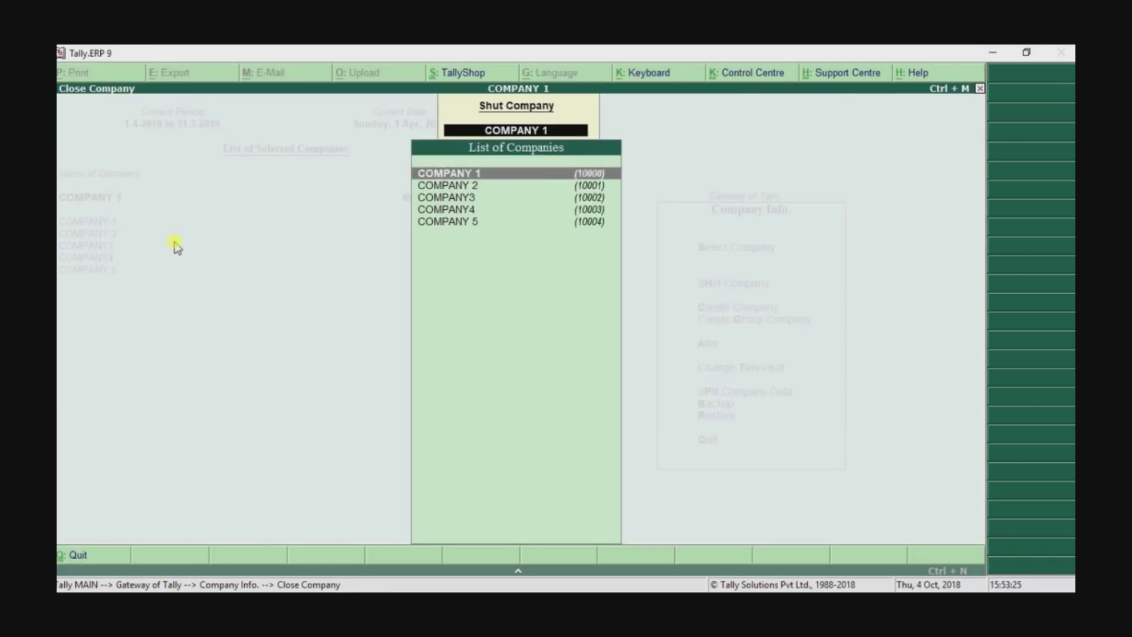
- Shut the remaining open companies, COMPANY 1 through COMPANY 5
{"action": "key", "text": "Return"}
{"action": "key", "text": "Return"}
{"action": "key", "text": "Return"}
{"action": "key", "text": "Return"}
{"action": "key", "text": "Return"}
{"action": "key", "text": "Return"}
{"action": "key", "text": "Return"}
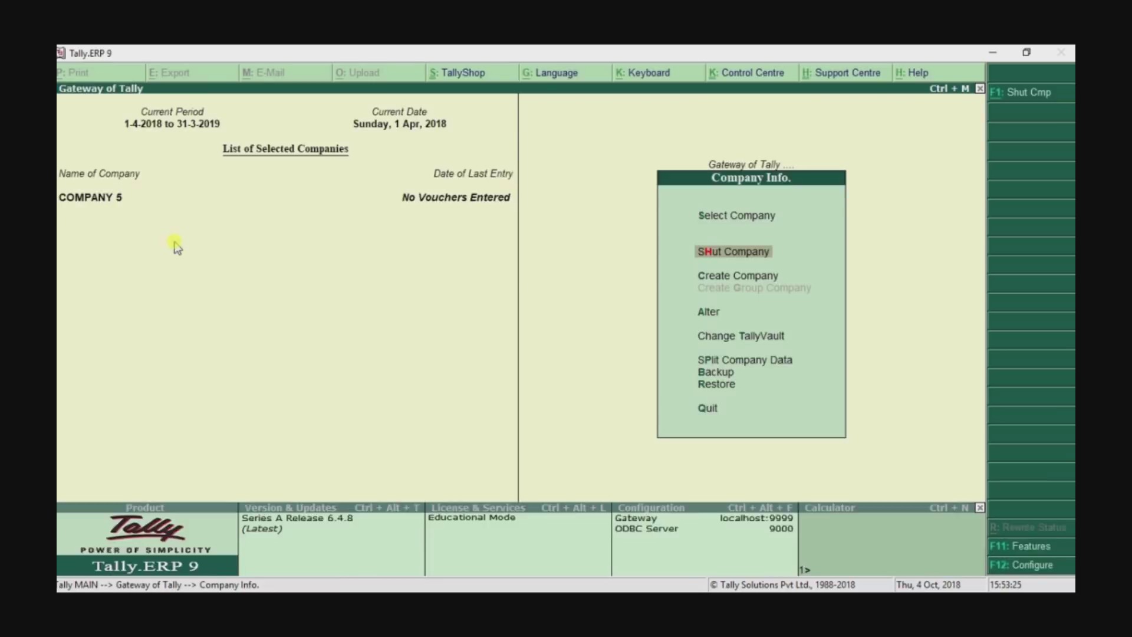
{"action": "key", "text": "Return"}
{"action": "key", "text": "Return"}
{"action": "key", "text": "Return"}
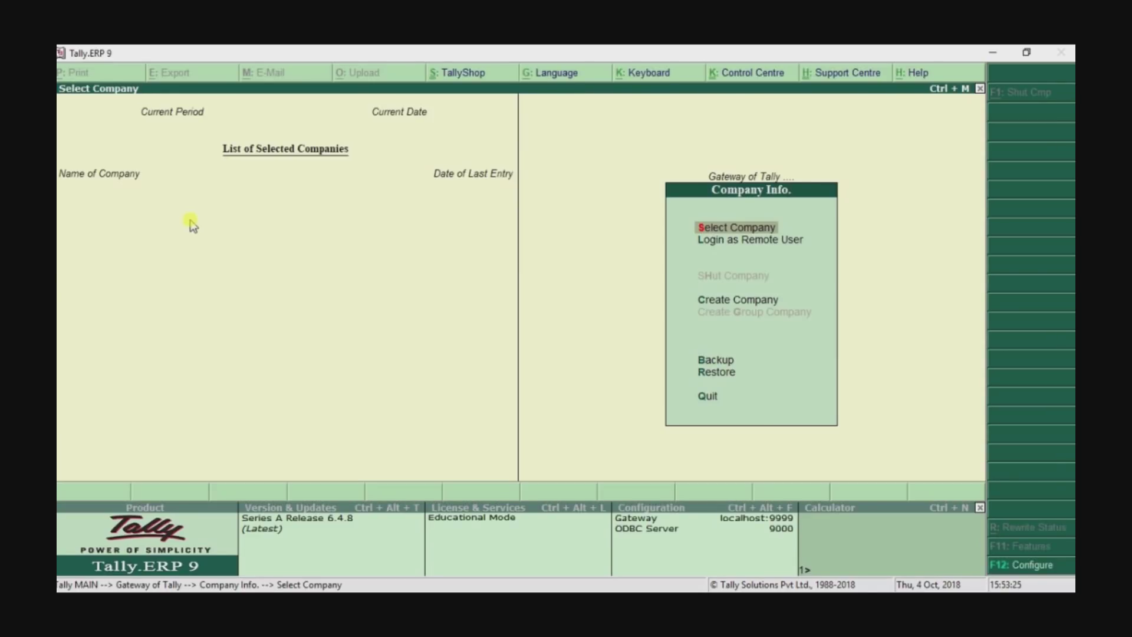
{"action": "key", "text": "Return"}
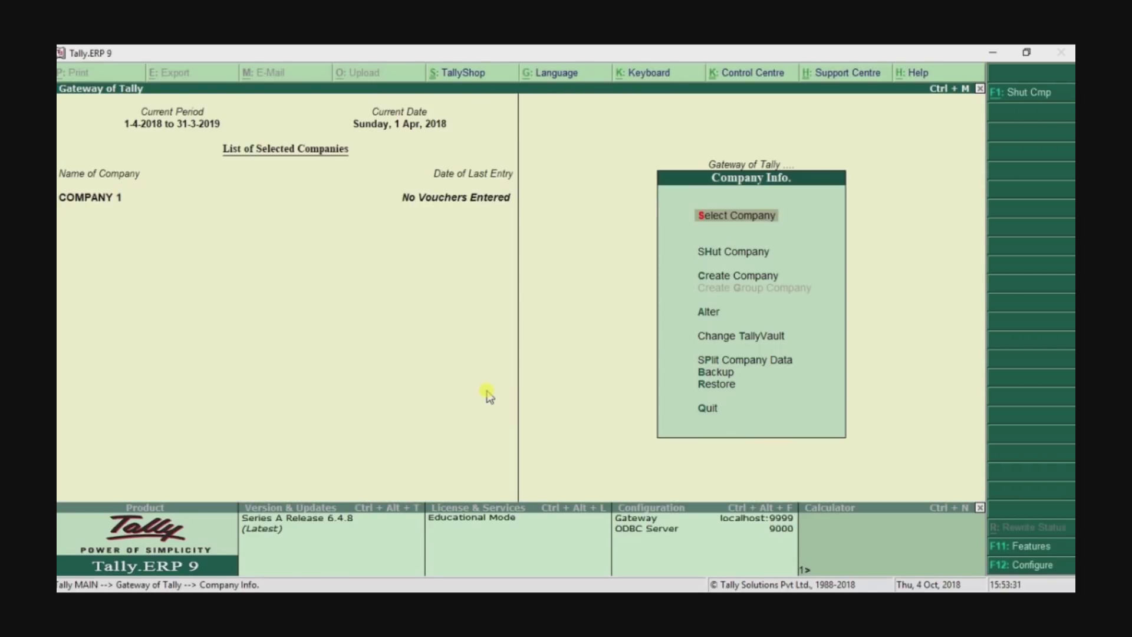
{"action": "key", "text": "Down"}
{"action": "key", "text": "Return"}
{"action": "key", "text": "Return"}
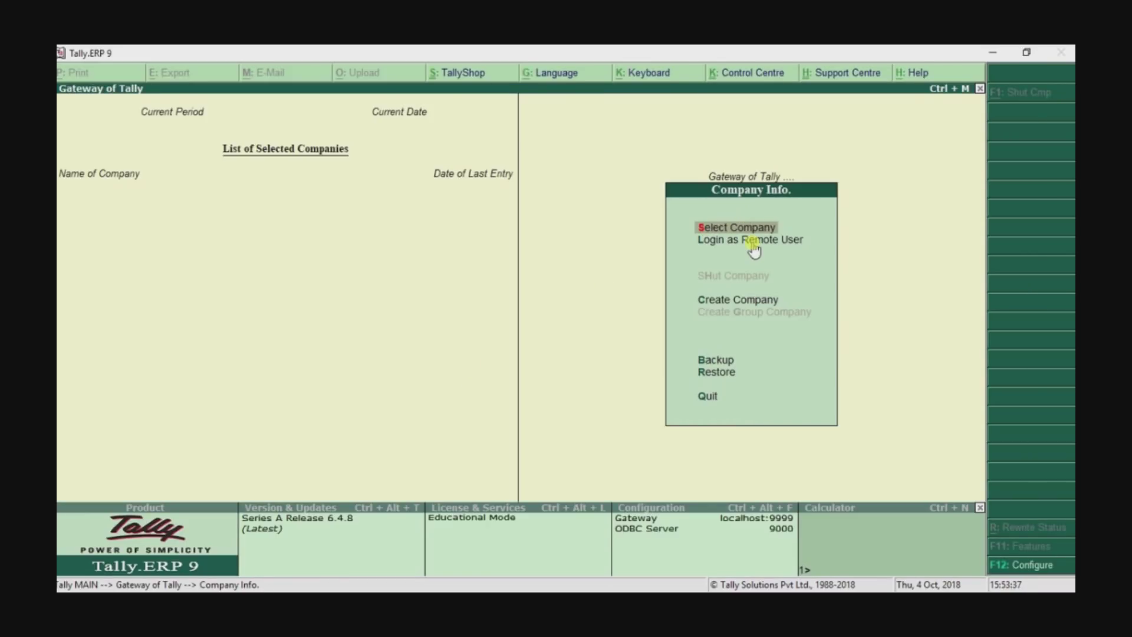
{"action": "key", "text": "Down"}
{"action": "key", "text": "Down"}
{"action": "key", "text": "Down"}
{"action": "key", "text": "Up"}
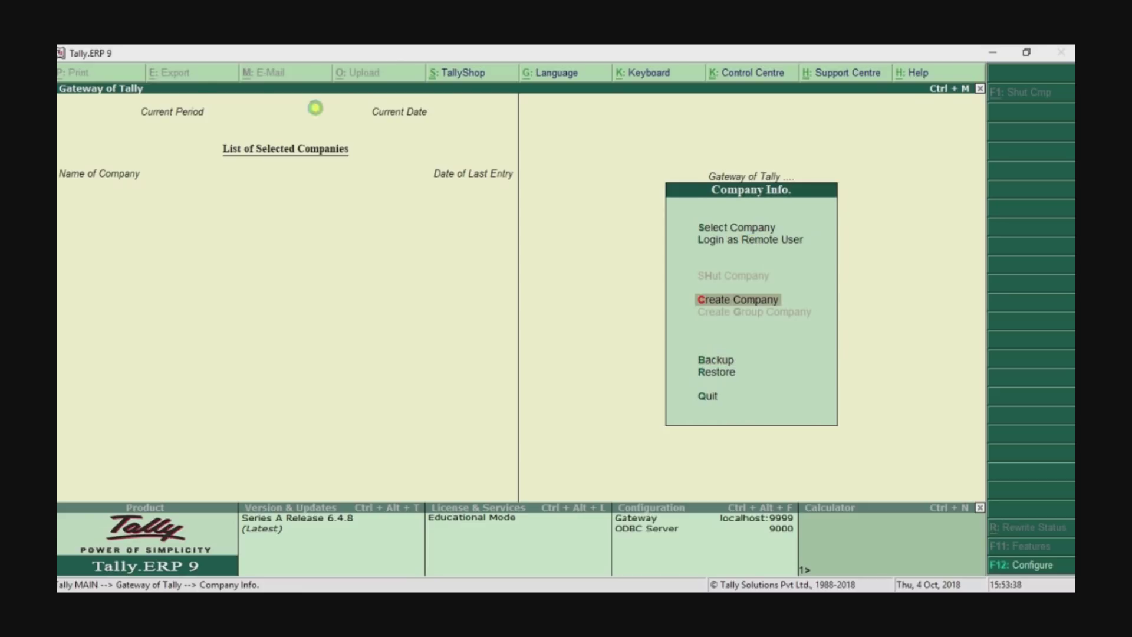
{"action": "key", "text": "Return"}
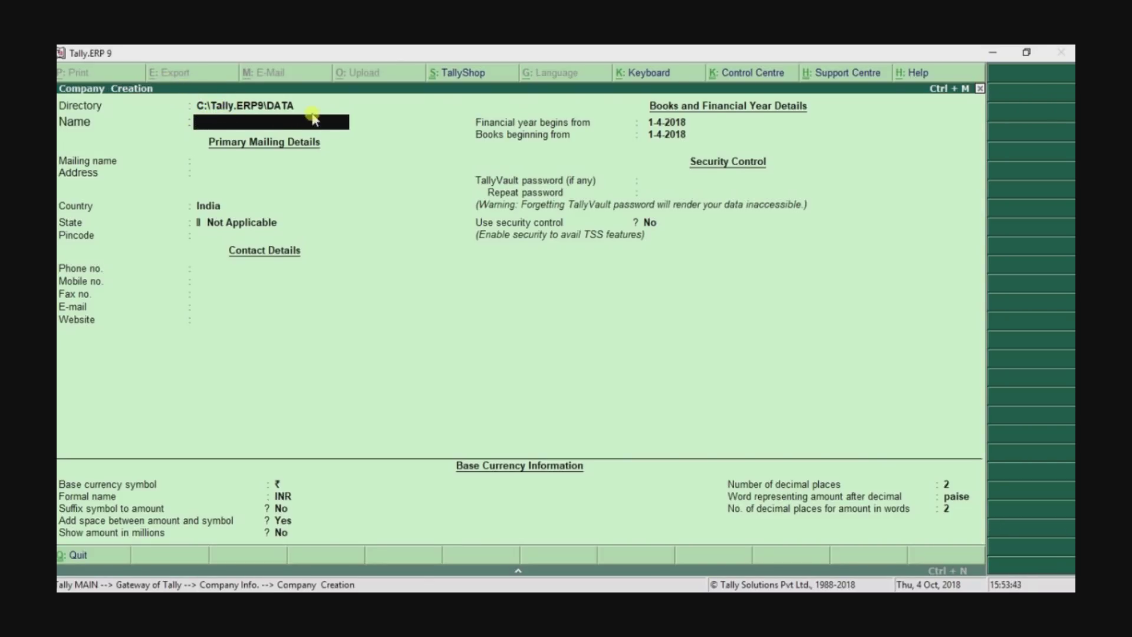
{"action": "key", "text": "Escape"}
{"action": "key", "text": "y"}
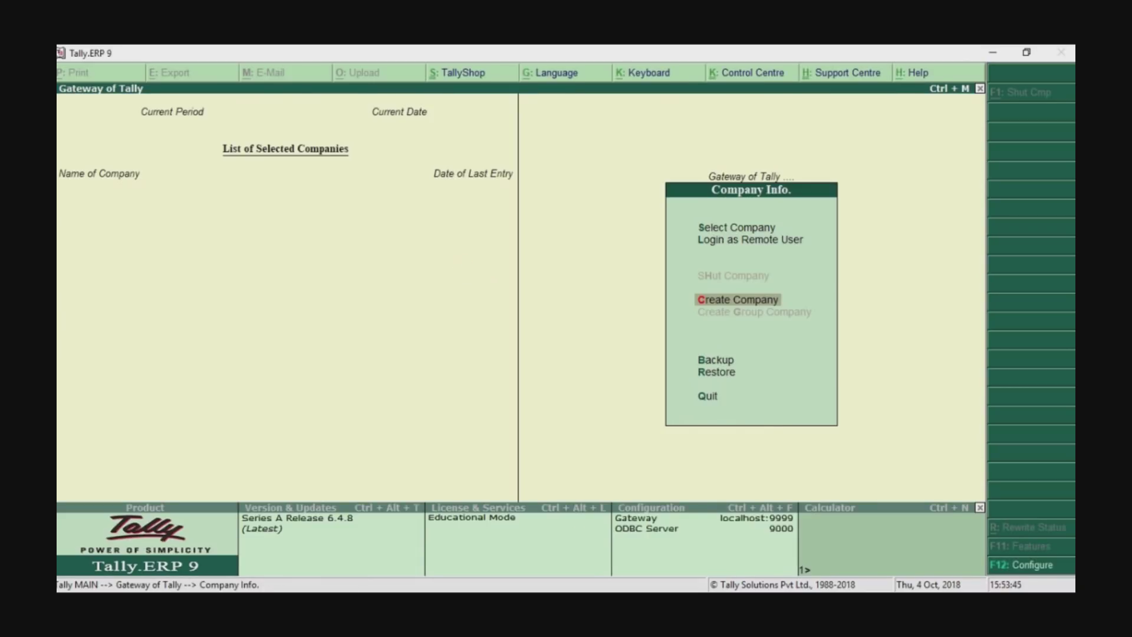
- Check the list of companies available under Select Company, then close it
{"action": "key", "text": "Up"}
{"action": "key", "text": "Up"}
{"action": "key", "text": "Up"}
{"action": "key", "text": "Down"}
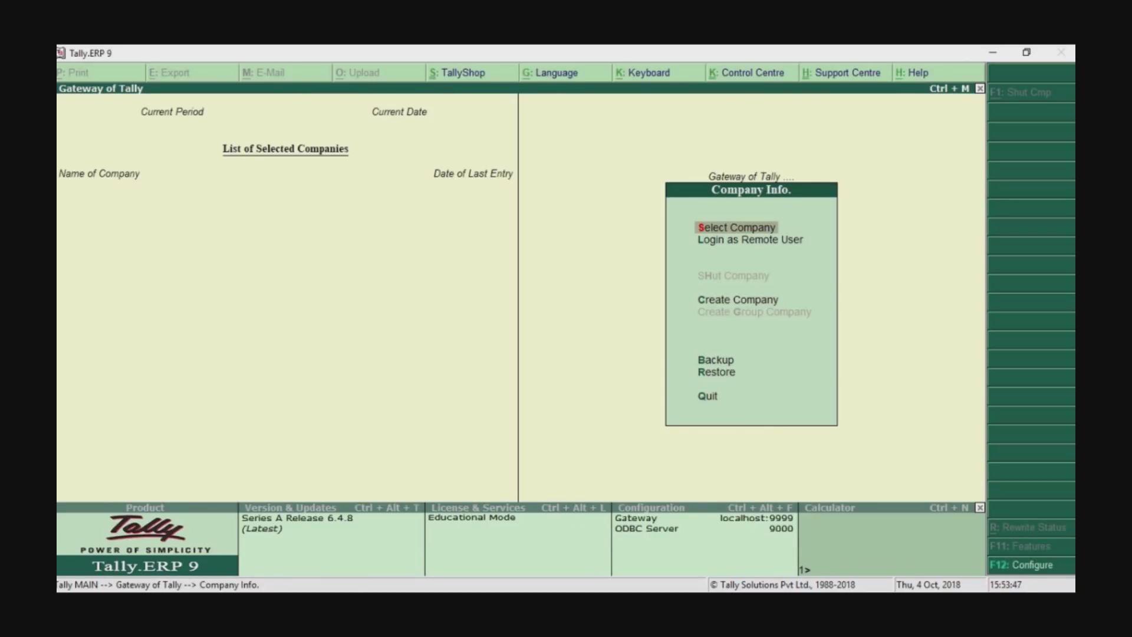
{"action": "key", "text": "Return"}
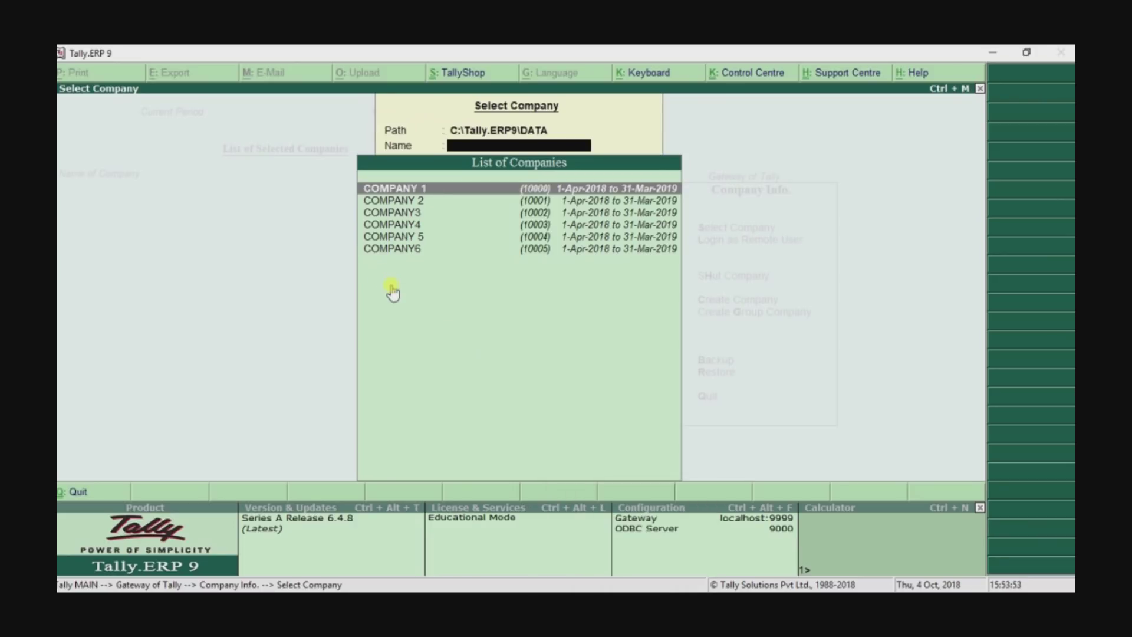
{"action": "key", "text": "Escape"}
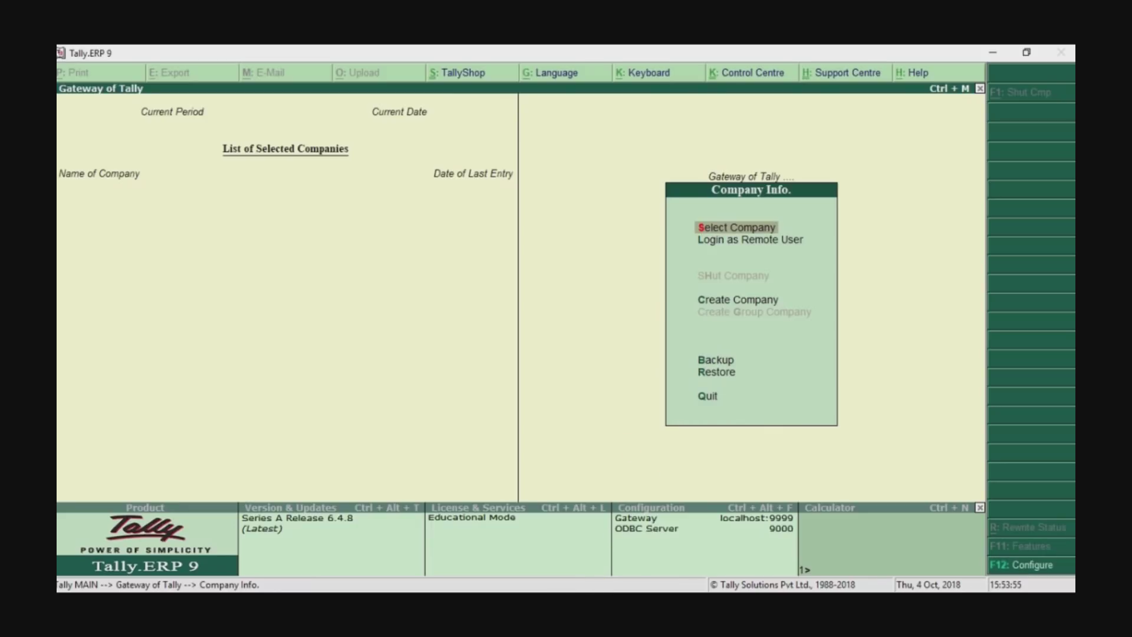
- Switch to File Explorer and delete all company folders, 10000 to 10005, from C:\Tally.ERP9\DATA
{"action": "left_click", "coordinate": [513, 569]}
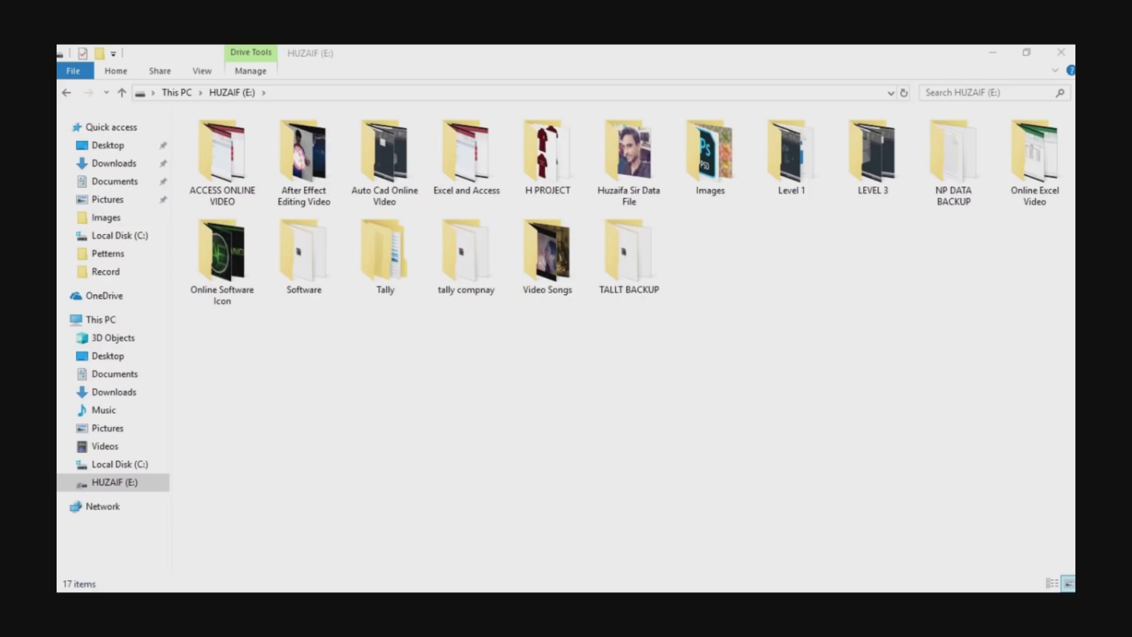
{"action": "left_click", "coordinate": [144, 466]}
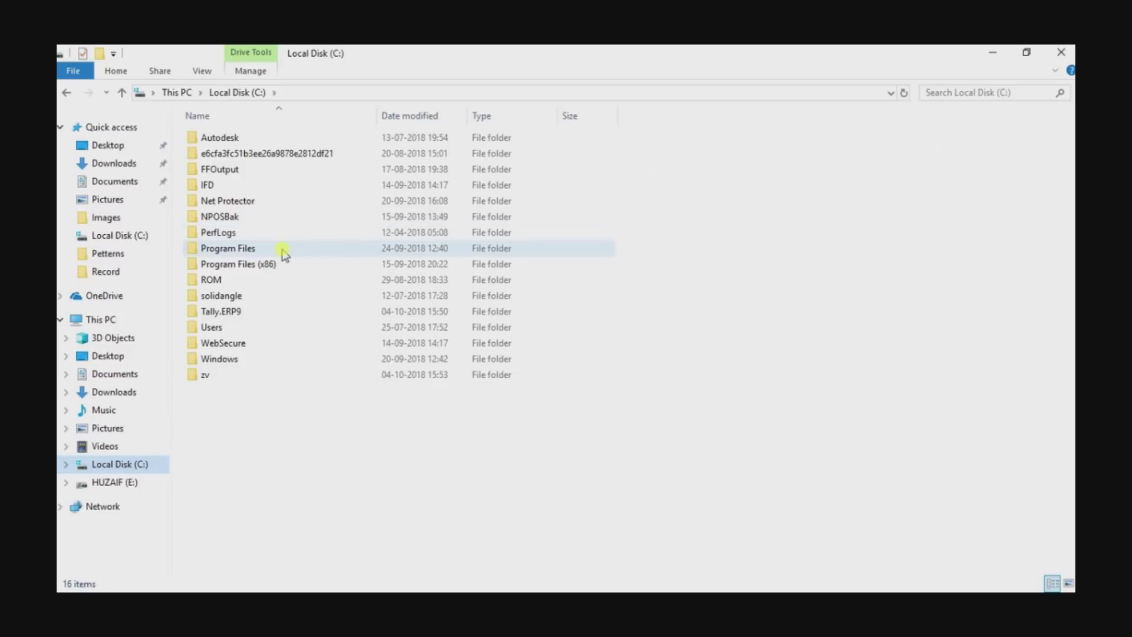
{"action": "left_click", "coordinate": [212, 313]}
{"action": "double_click", "coordinate": [211, 314]}
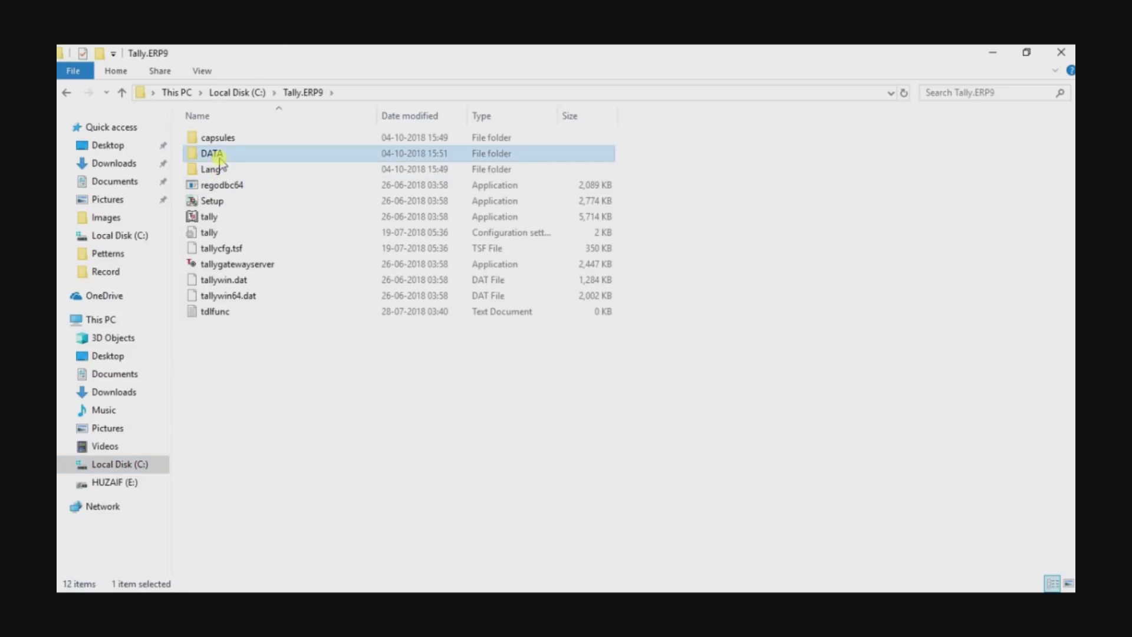
{"action": "double_click", "coordinate": [212, 154]}
{"action": "key", "text": "ctrl+a"}
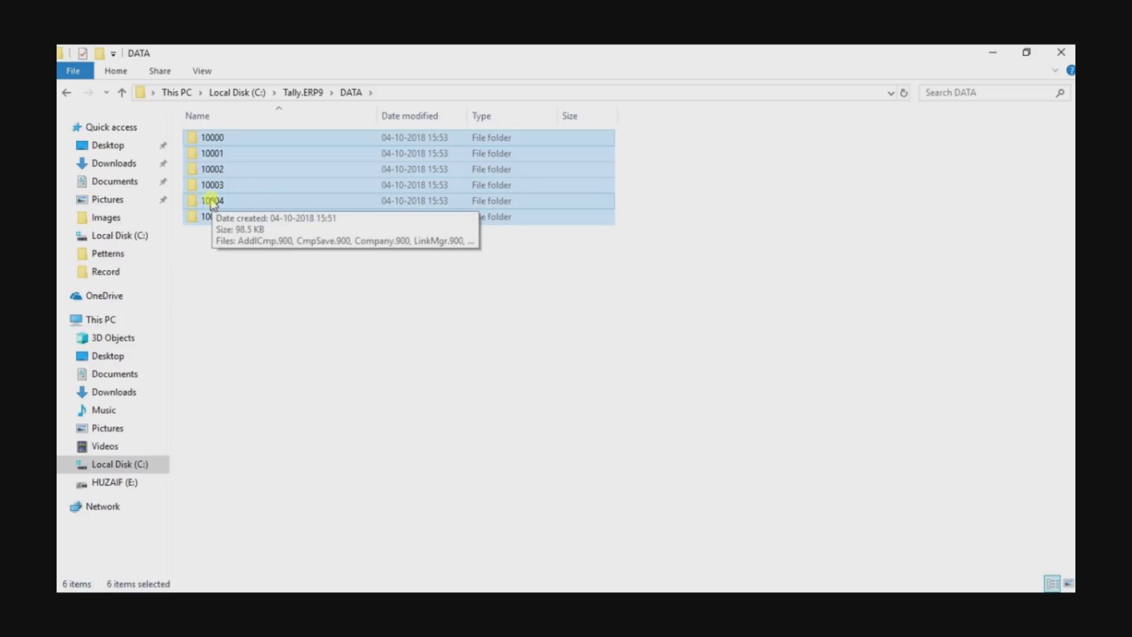
{"action": "key", "text": "Delete"}
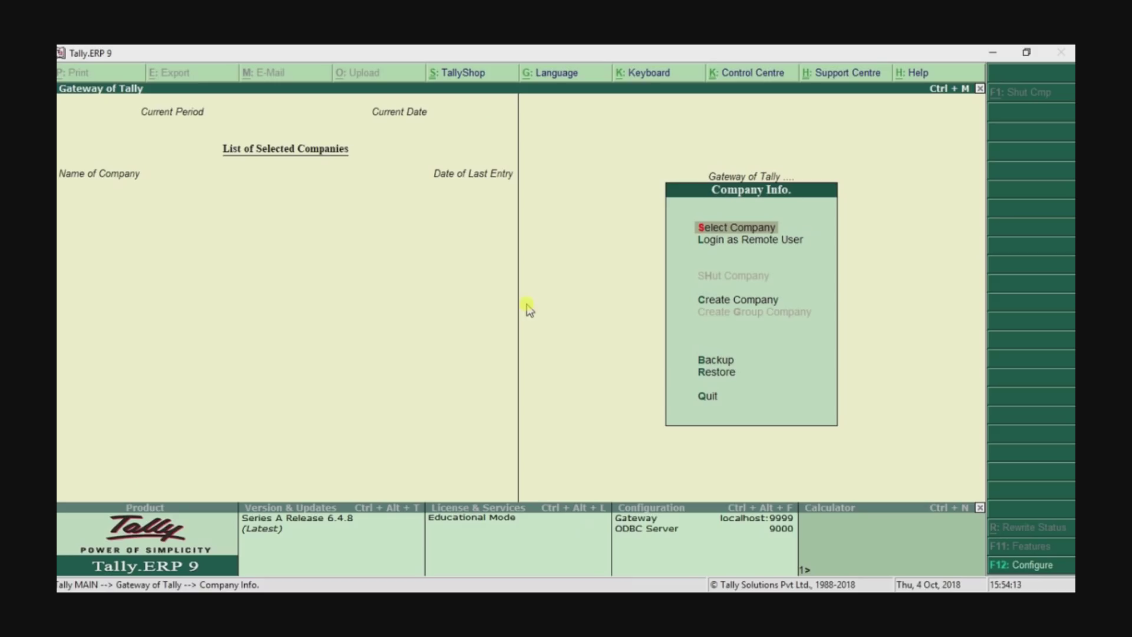
- Return to Tally.ERP 9 and check the Select Company list for the DATA path, then close it
{"action": "left_click", "coordinate": [526, 303]}
{"action": "key", "text": "Return"}
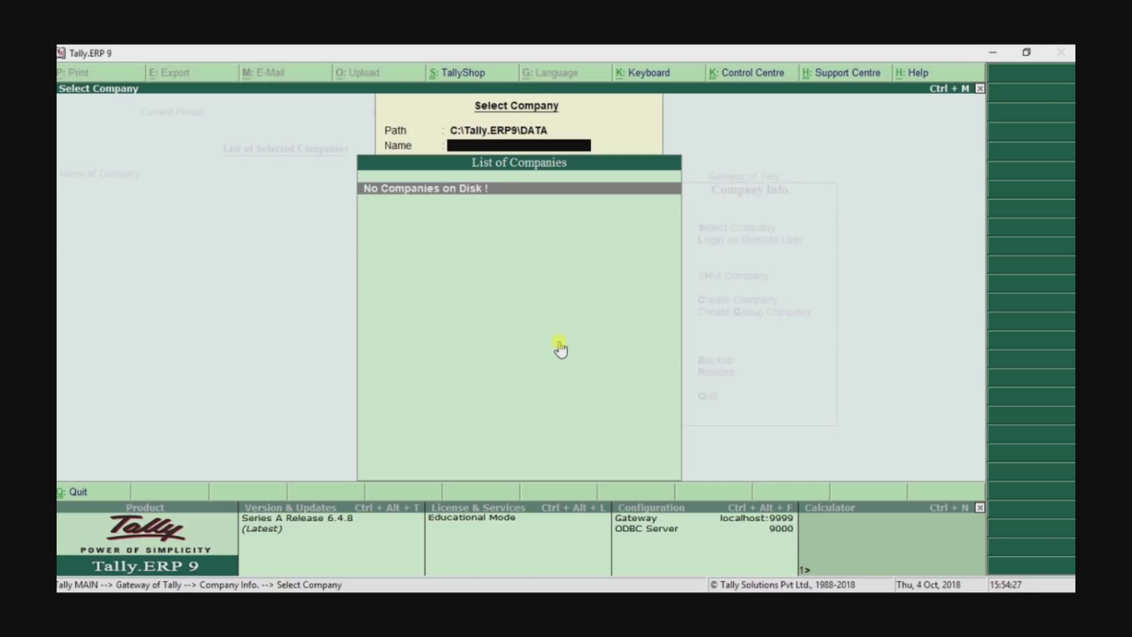
{"action": "key", "text": "Escape"}
- Open the Restore Companies screen from Company Info
{"action": "key", "text": "Down"}
{"action": "key", "text": "Down"}
{"action": "key", "text": "Down"}
{"action": "key", "text": "Down"}
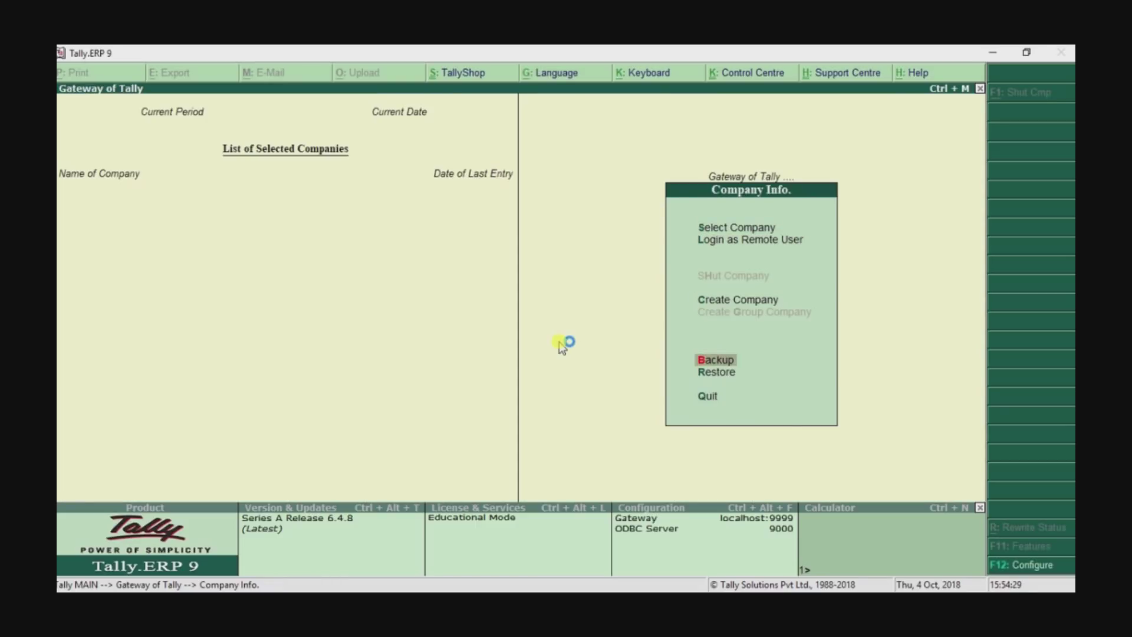
{"action": "key", "text": "Return"}
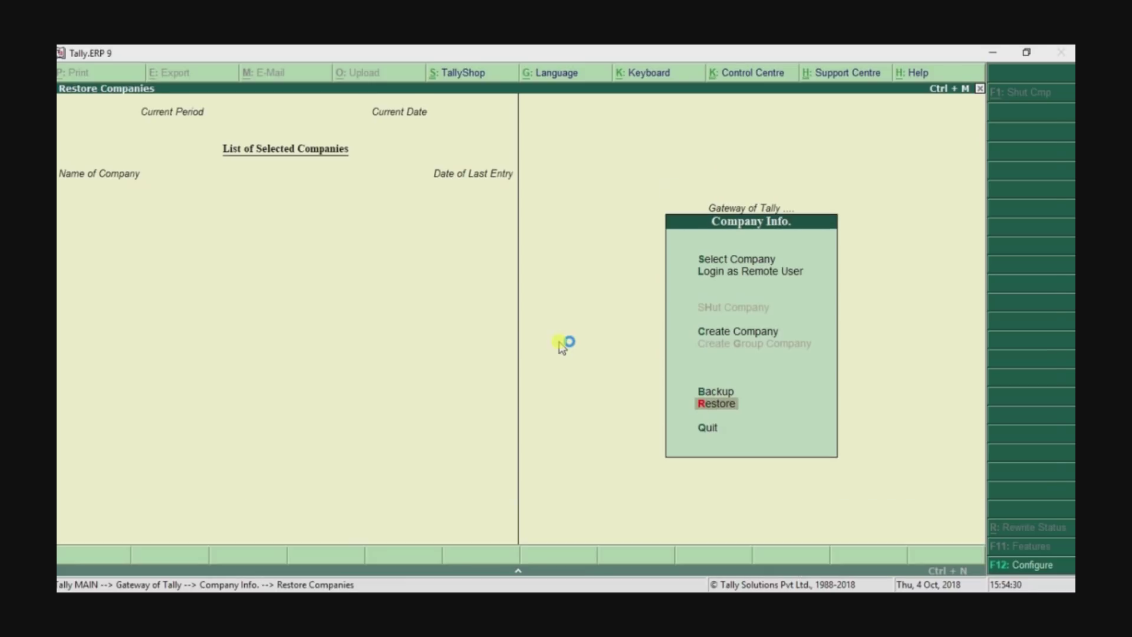
{"action": "key", "text": "Down"}
{"action": "key", "text": "Up"}
{"action": "key", "text": "Up"}
{"action": "key", "text": "Down"}
{"action": "key", "text": "Up"}
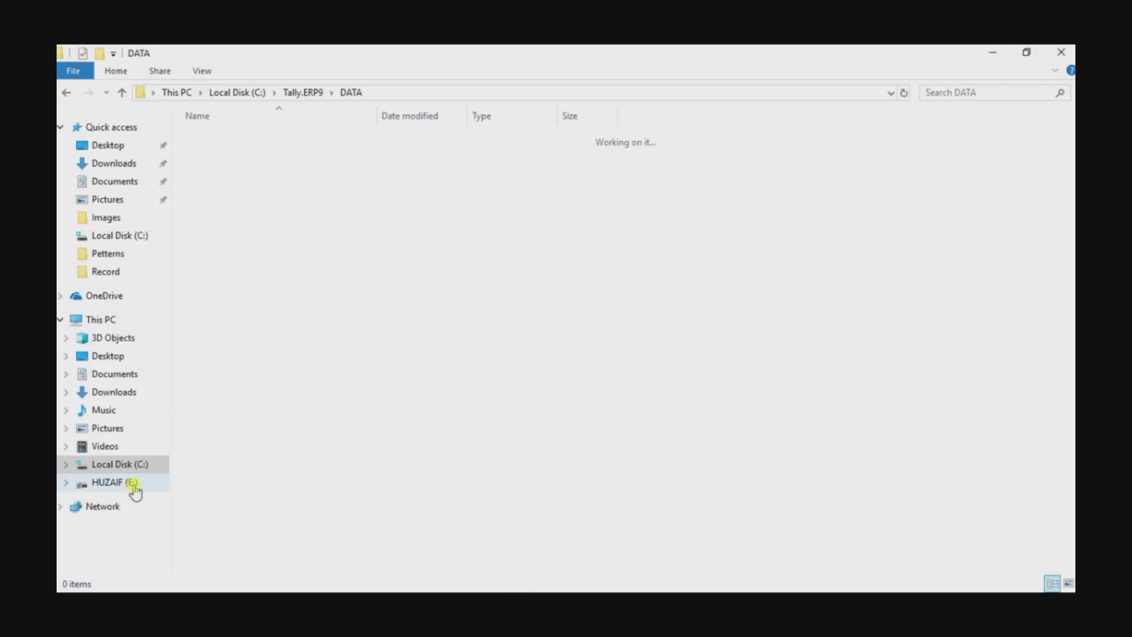
- In File Explorer, open the TALLT BACKUP folder on the E: drive to check the backup
{"action": "left_click", "coordinate": [131, 482]}
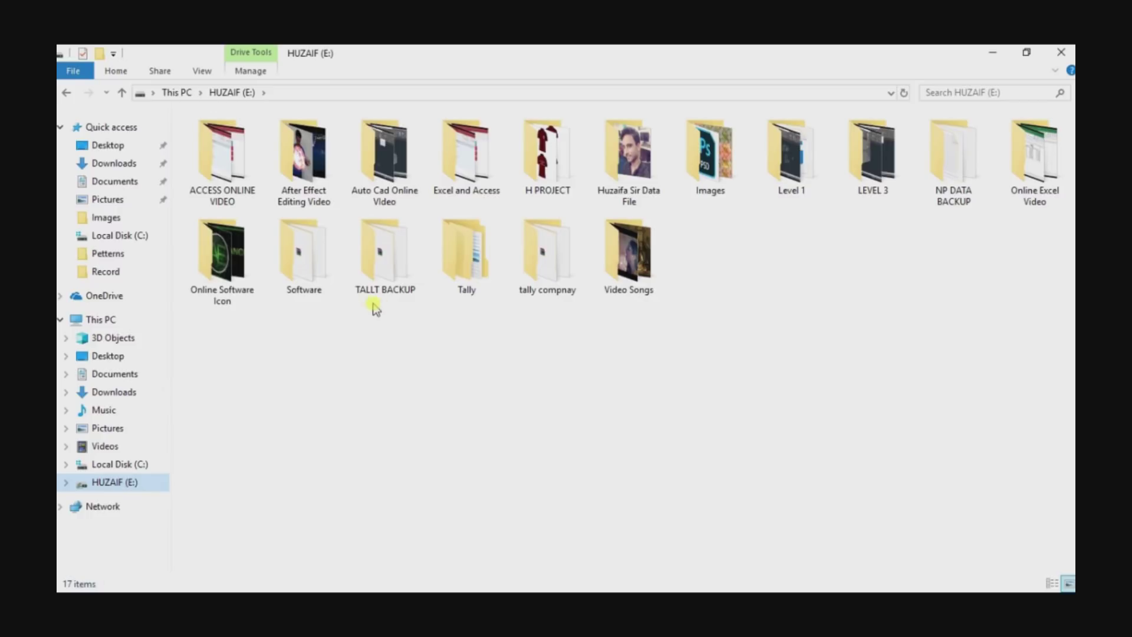
{"action": "double_click", "coordinate": [383, 270]}
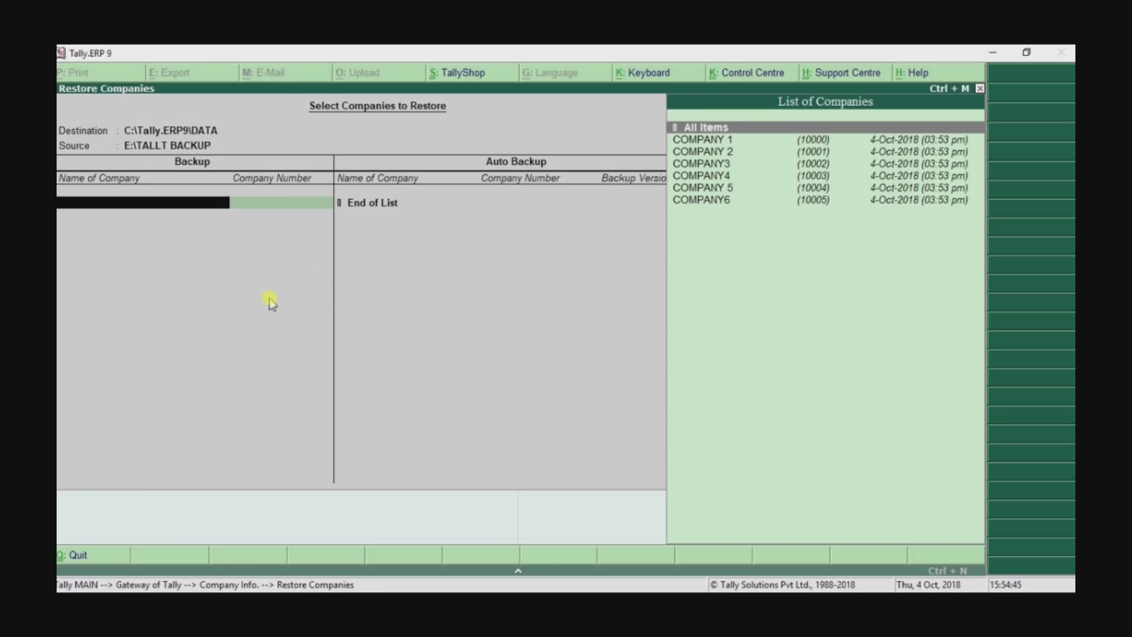
- Restore all companies from E:\TALLT BACKUP to C:\Tally.ERP9\DATA
{"action": "key", "text": "Down"}
{"action": "key", "text": "Up"}
{"action": "key", "text": "Return"}
{"action": "key", "text": "Return"}
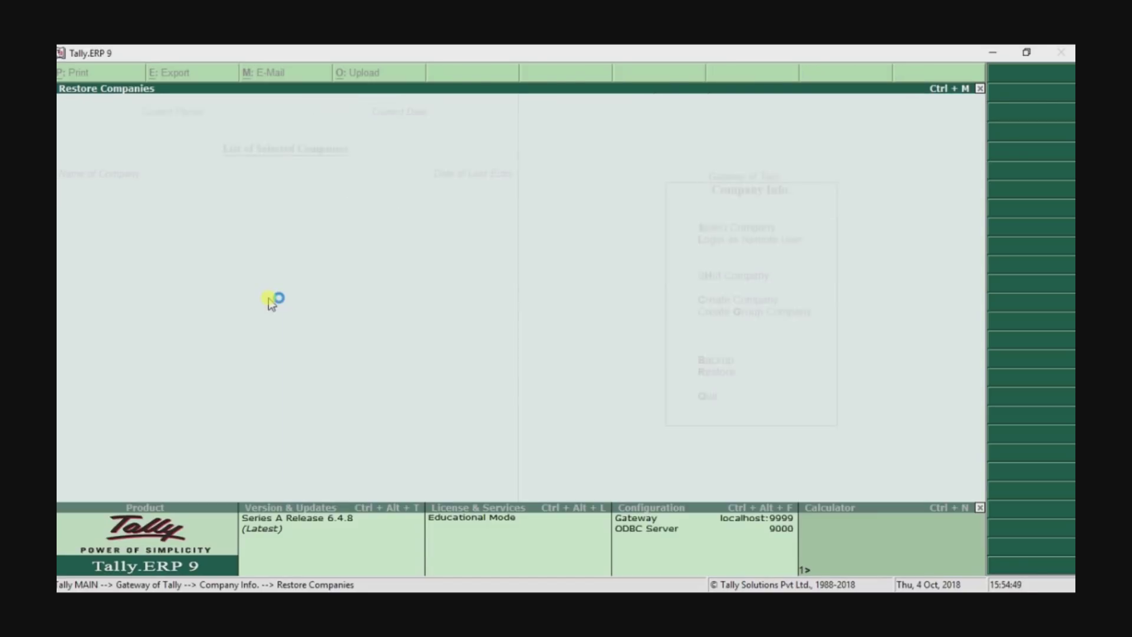
- Open the Select Company list and look through the companies in the DATA path
{"action": "key", "text": "Up"}
{"action": "key", "text": "Up"}
{"action": "key", "text": "Up"}
{"action": "key", "text": "Up"}
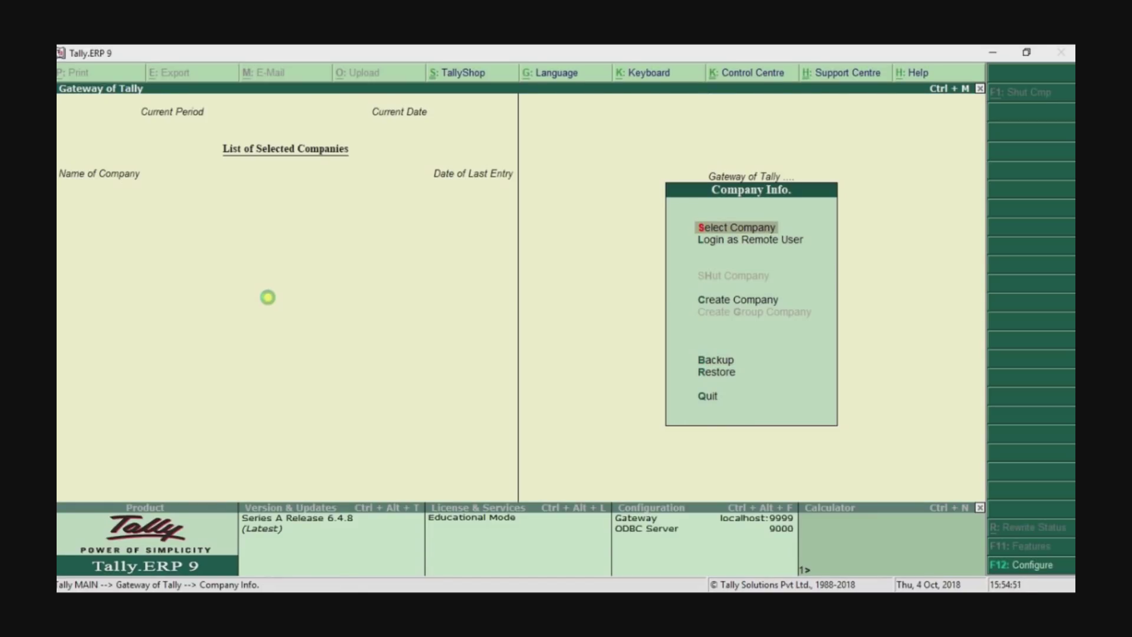
{"action": "key", "text": "Return"}
{"action": "key", "text": "Down"}
{"action": "key", "text": "Down"}
{"action": "key", "text": "Down"}
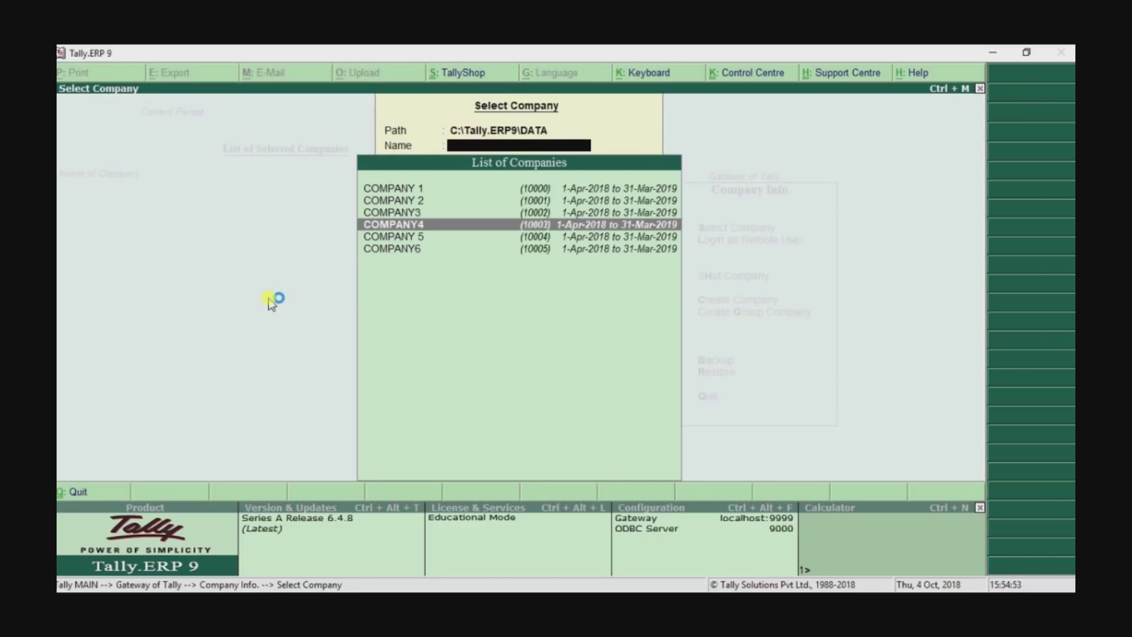
{"action": "key", "text": "Up"}
{"action": "key", "text": "Up"}
{"action": "key", "text": "Up"}
{"action": "key", "text": "Down"}
{"action": "key", "text": "Down"}
{"action": "key", "text": "Down"}
{"action": "key", "text": "Up"}
{"action": "key", "text": "Up"}
{"action": "key", "text": "Up"}
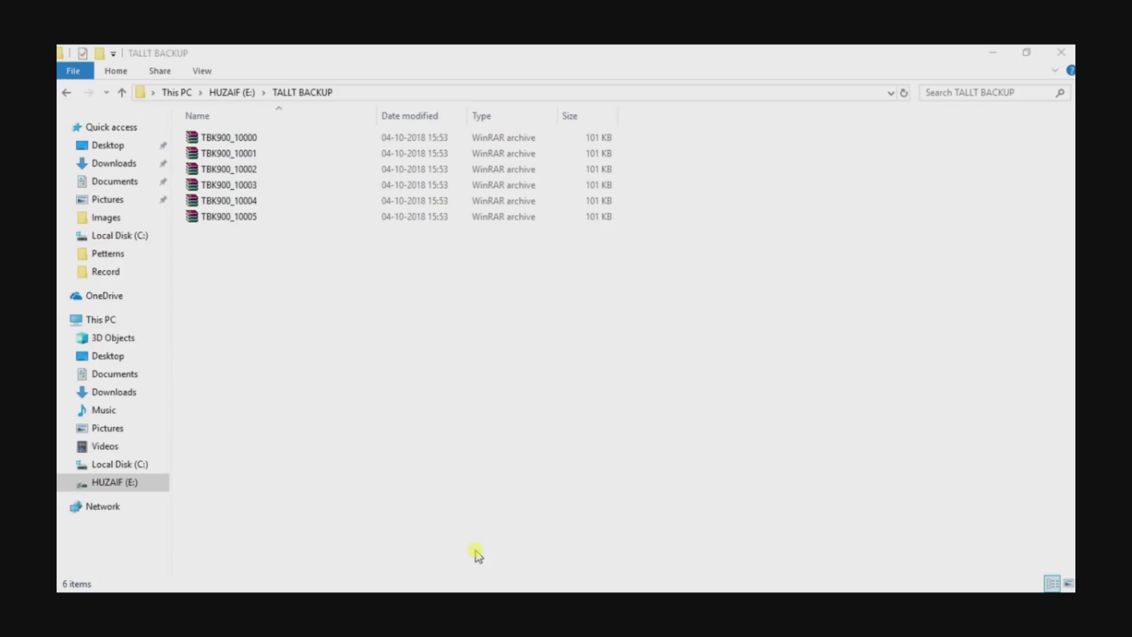
- Switch to File Explorer and open C:\Tally.ERP9\DATA to check the restored company folders
{"action": "left_click", "coordinate": [112, 464]}
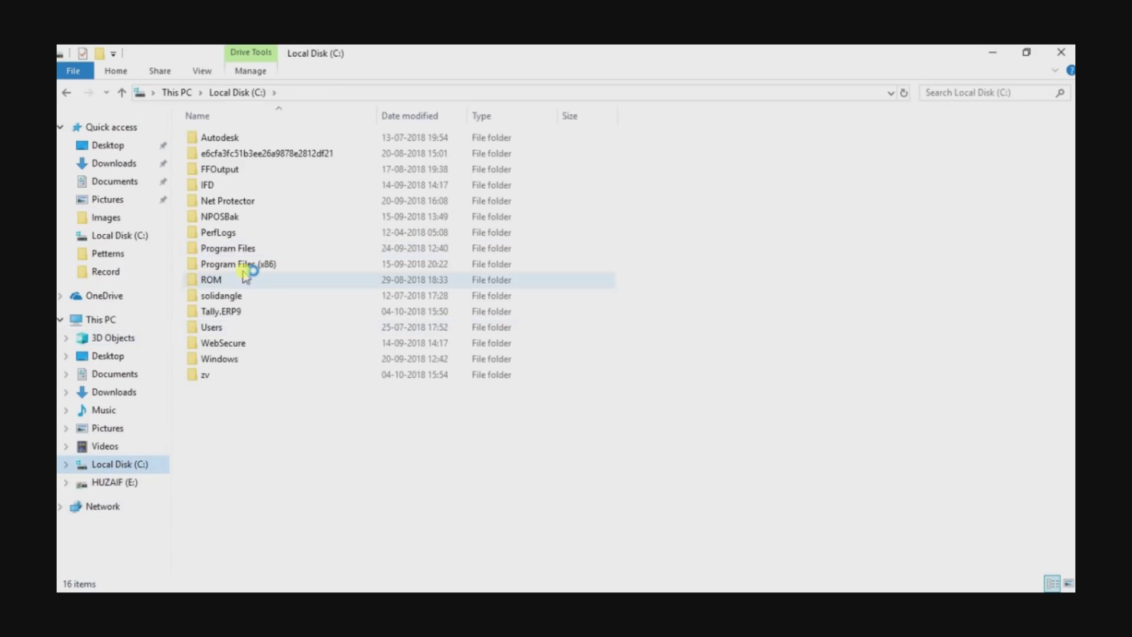
{"action": "left_click", "coordinate": [289, 312]}
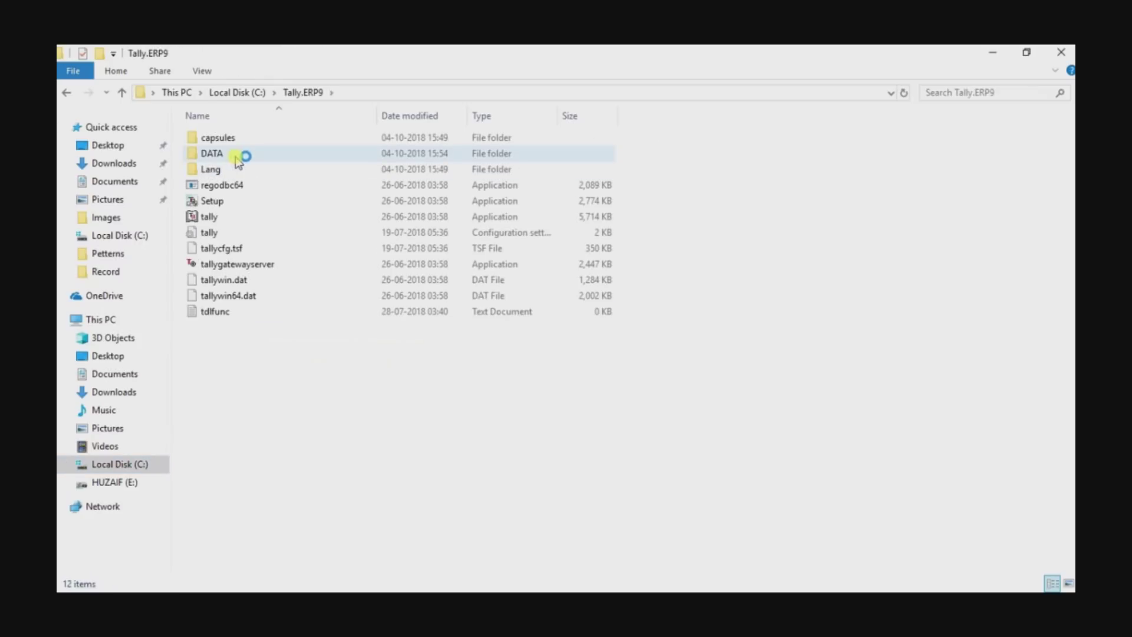
{"action": "double_click", "coordinate": [227, 153]}
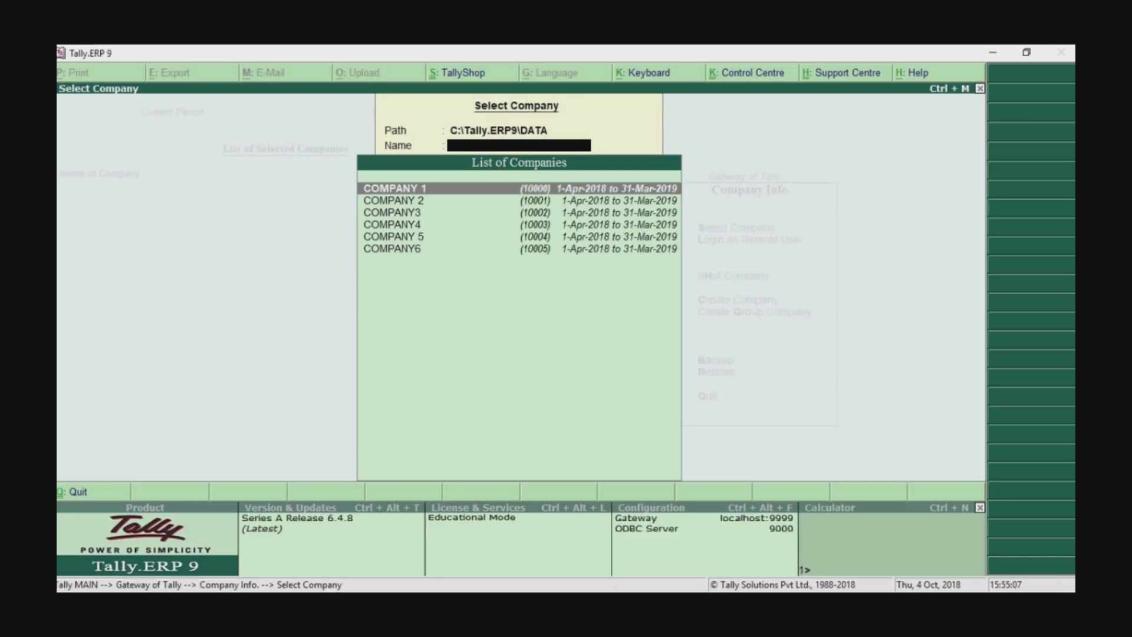
- Back in Tally.ERP 9, close the company list and open the Backup Companies on Disk screen
{"action": "key", "text": "Escape"}
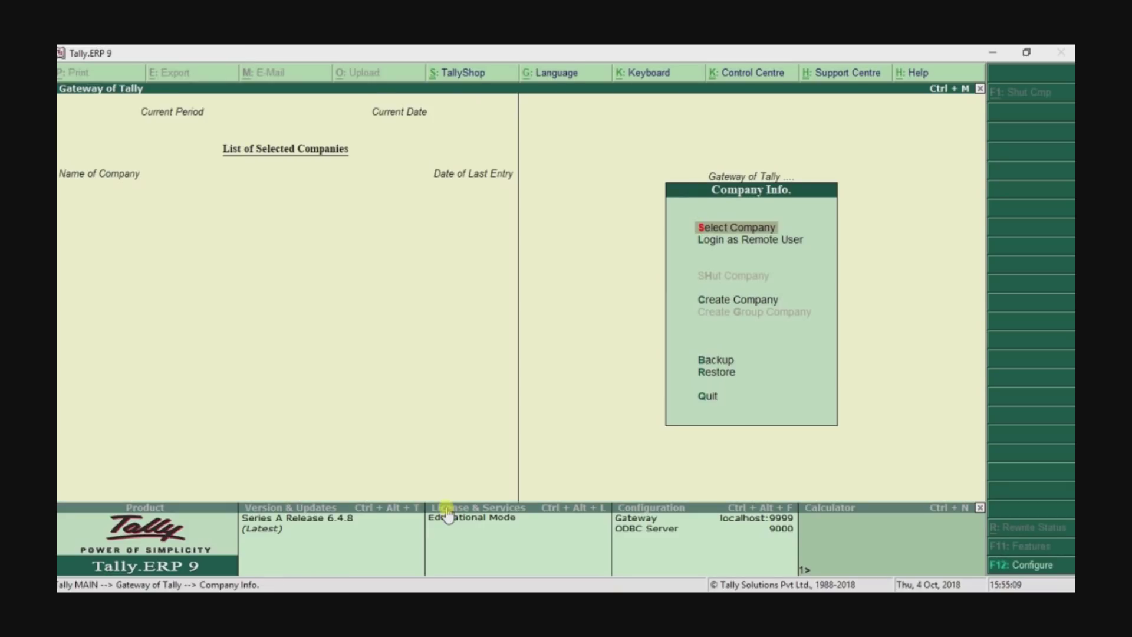
{"action": "key", "text": "Down"}
{"action": "key", "text": "Down"}
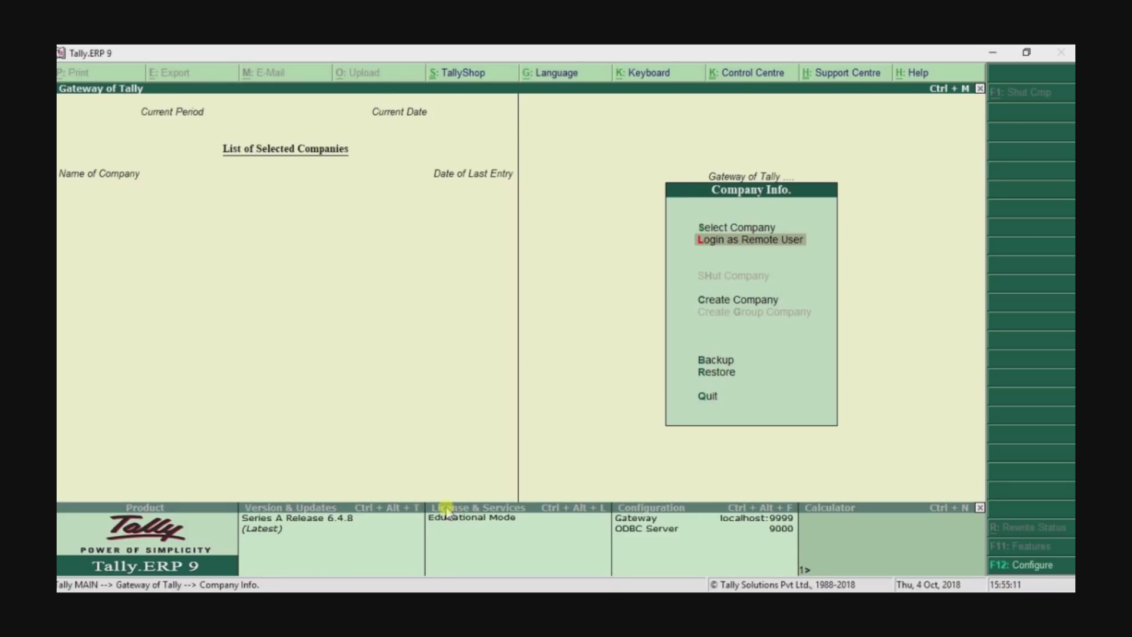
{"action": "key", "text": "Up"}
{"action": "key", "text": "Up"}
{"action": "key", "text": "Down"}
{"action": "key", "text": "Down"}
{"action": "key", "text": "Down"}
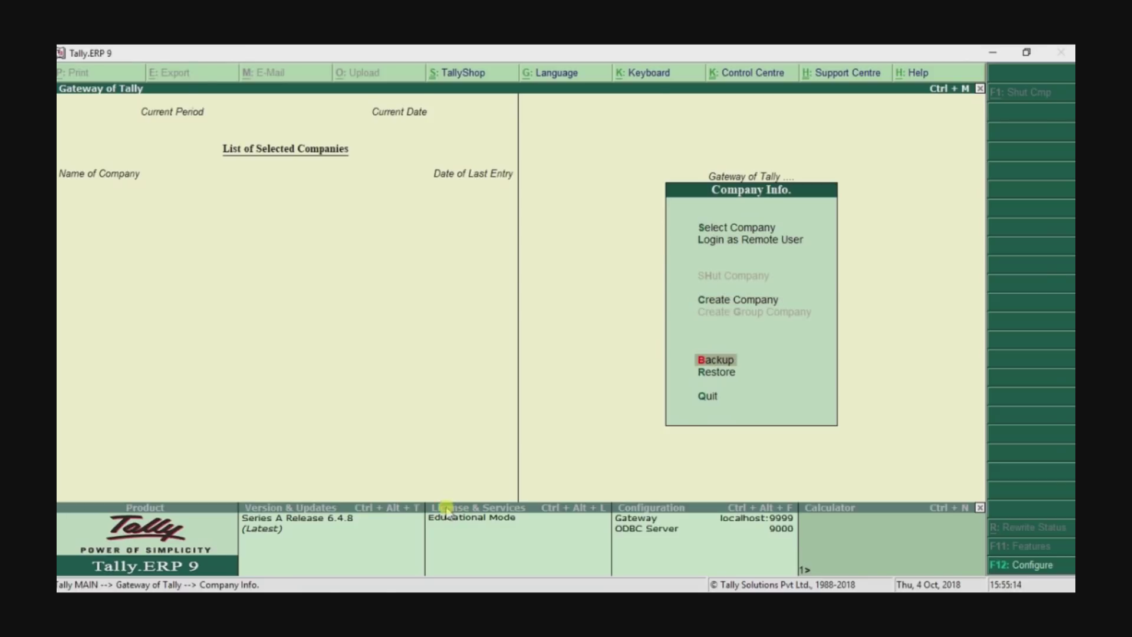
{"action": "key", "text": "Return"}
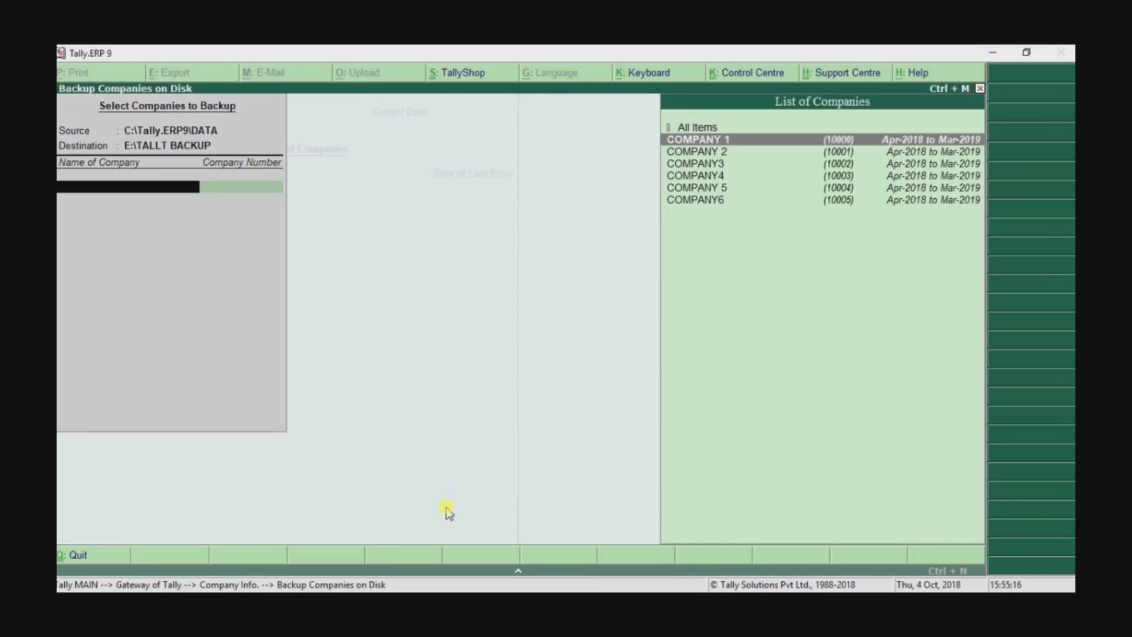
- Set the backup destination to E:\COMPANY, keeping C:\Tally.ERP9\DATA as the source
{"action": "key", "text": "BackSpace"}
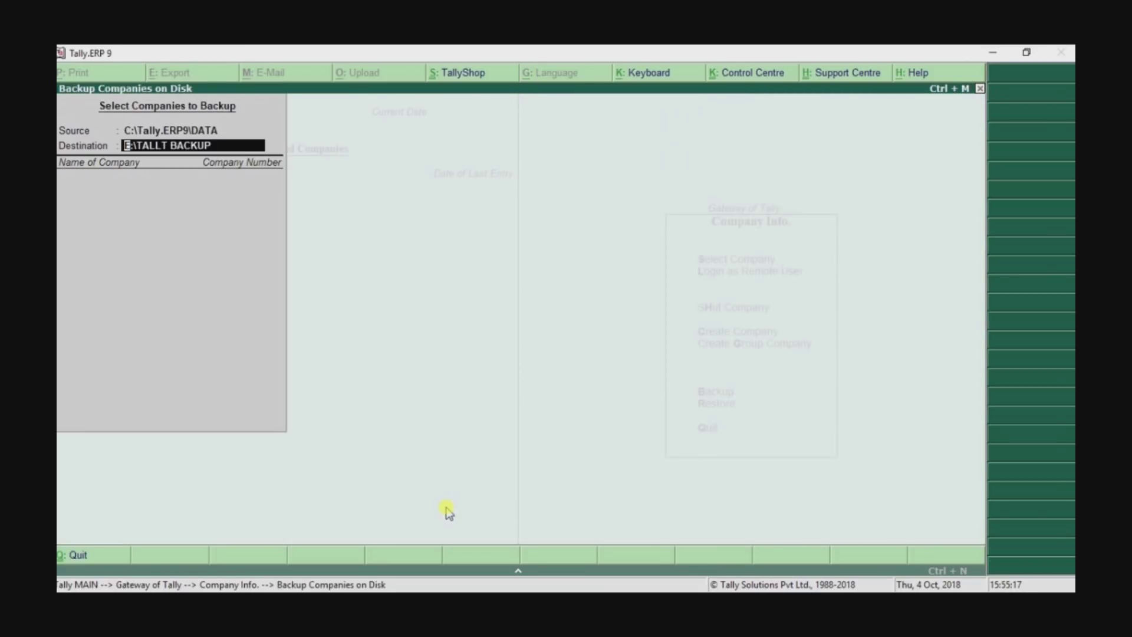
{"action": "type", "text": "E:\\"}
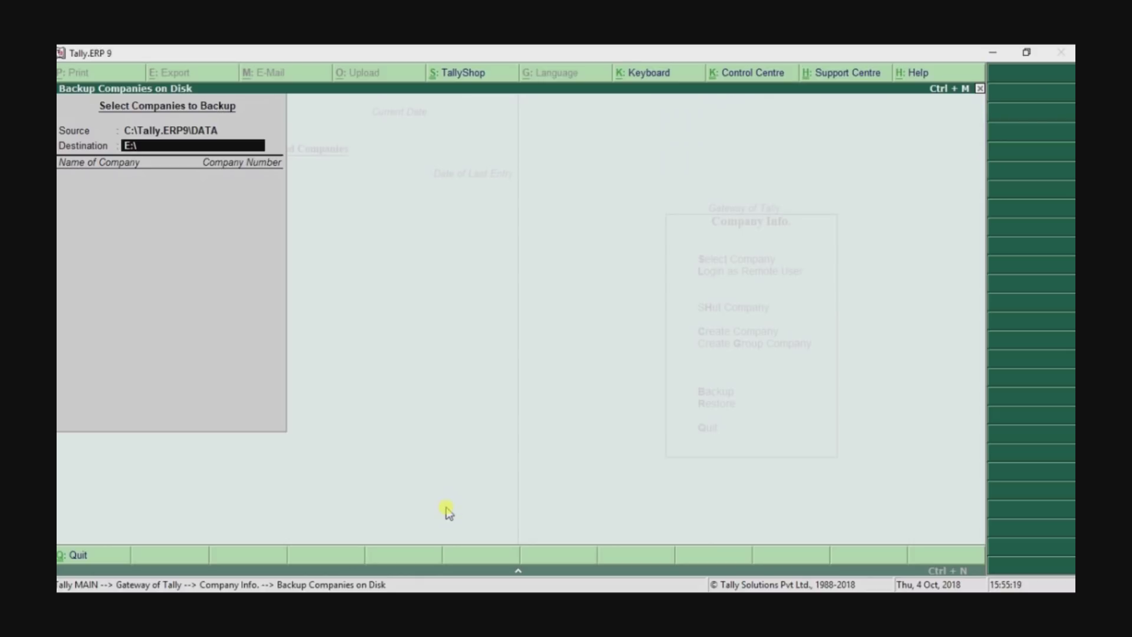
{"action": "type", "text": "\\"}
{"action": "type", "text": "TA"}
{"action": "key", "text": "BackSpace"}
{"action": "key", "text": "BackSpace"}
{"action": "type", "text": "COMPNA"}
{"action": "key", "text": "BackSpace"}
{"action": "key", "text": "BackSpace"}
{"action": "key", "text": "BackSpace"}
{"action": "type", "text": "ANY"}
{"action": "key", "text": "Return"}
- Choose All Items for the backup and accept it to back up every company
{"action": "key", "text": "Up"}
{"action": "key", "text": "Return"}
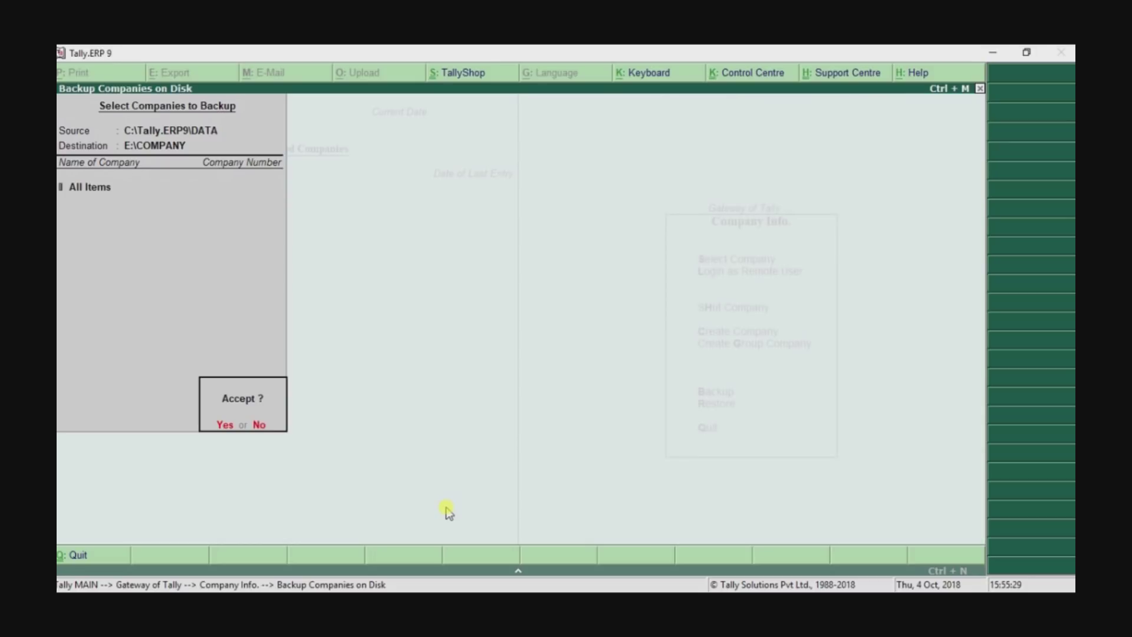
{"action": "key", "text": "Return"}
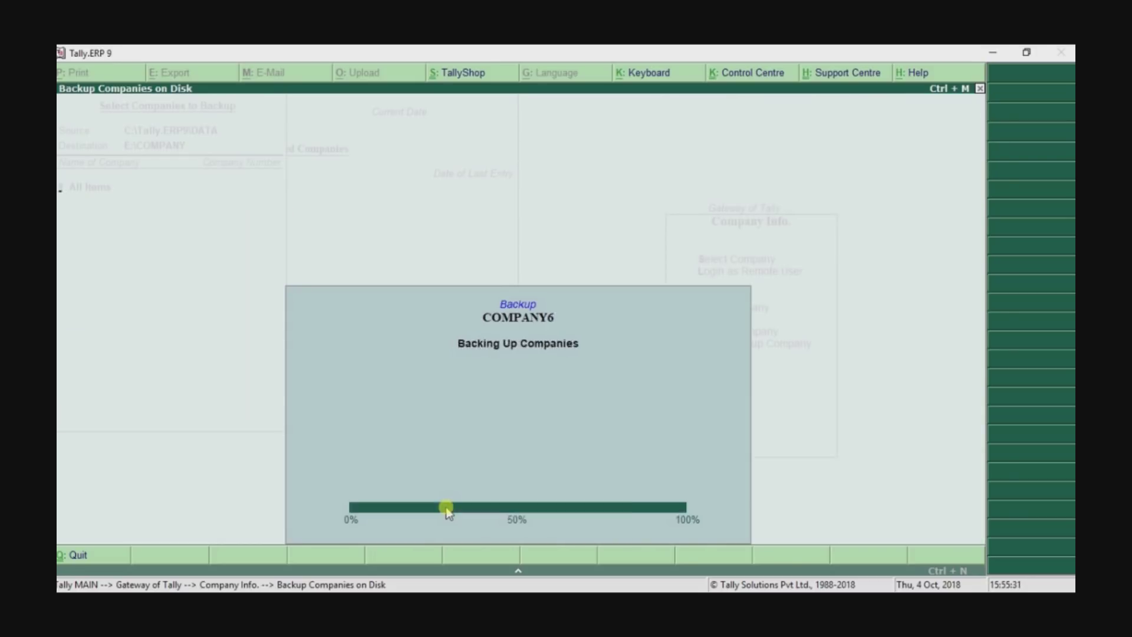
- Switch to File Explorer and delete company folders 10000 to 10005 from the DATA folder again
{"action": "key", "text": "alt+Tab"}
{"action": "left_click_drag", "start_coordinate": [257, 279], "coordinate": [218, 117]}
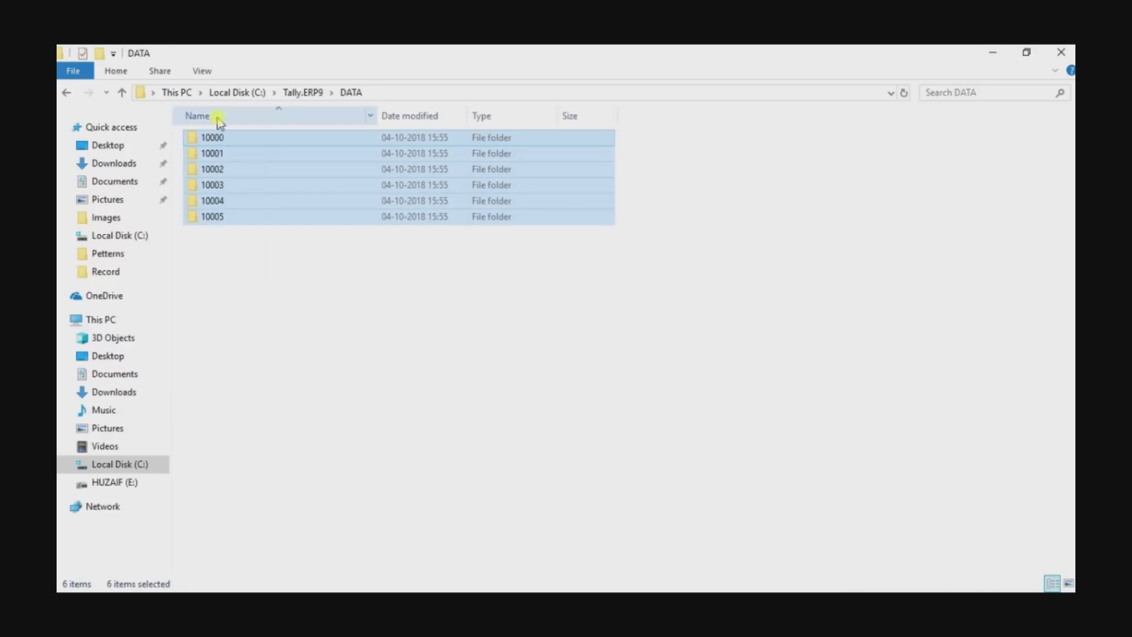
{"action": "key", "text": "Delete"}
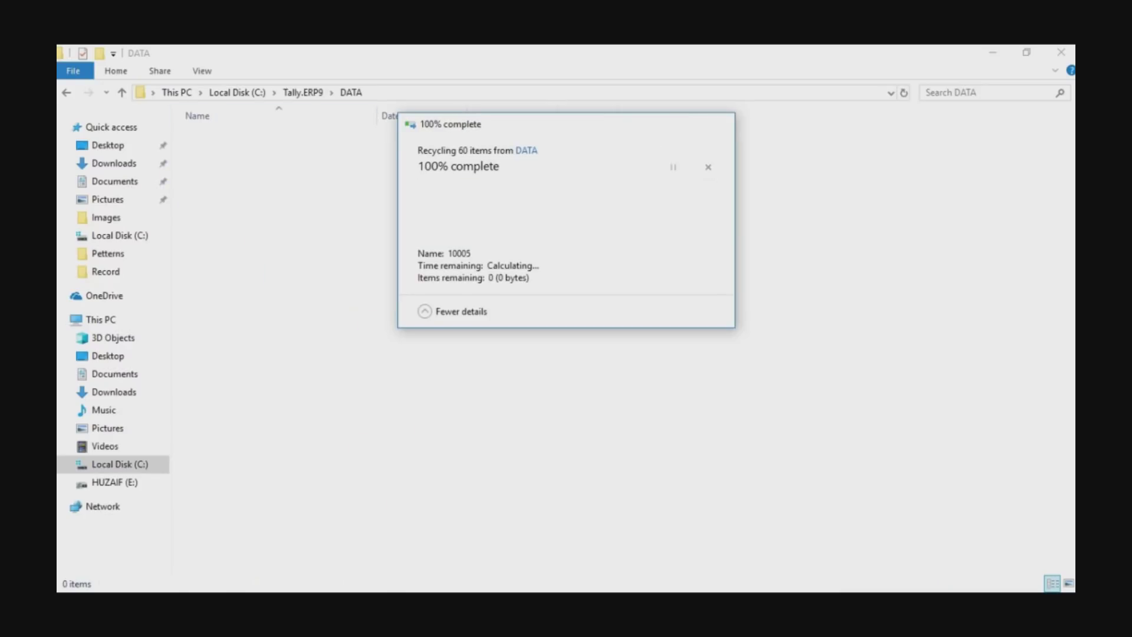
- Return to Tally.ERP 9 and check the Select Company screen after the deletion, then close it
{"action": "key", "text": "alt+Tab"}
{"action": "key", "text": "Down"}
{"action": "key", "text": "Down"}
{"action": "key", "text": "Down"}
{"action": "key", "text": "Down"}
{"action": "key", "text": "Up"}
{"action": "key", "text": "Return"}
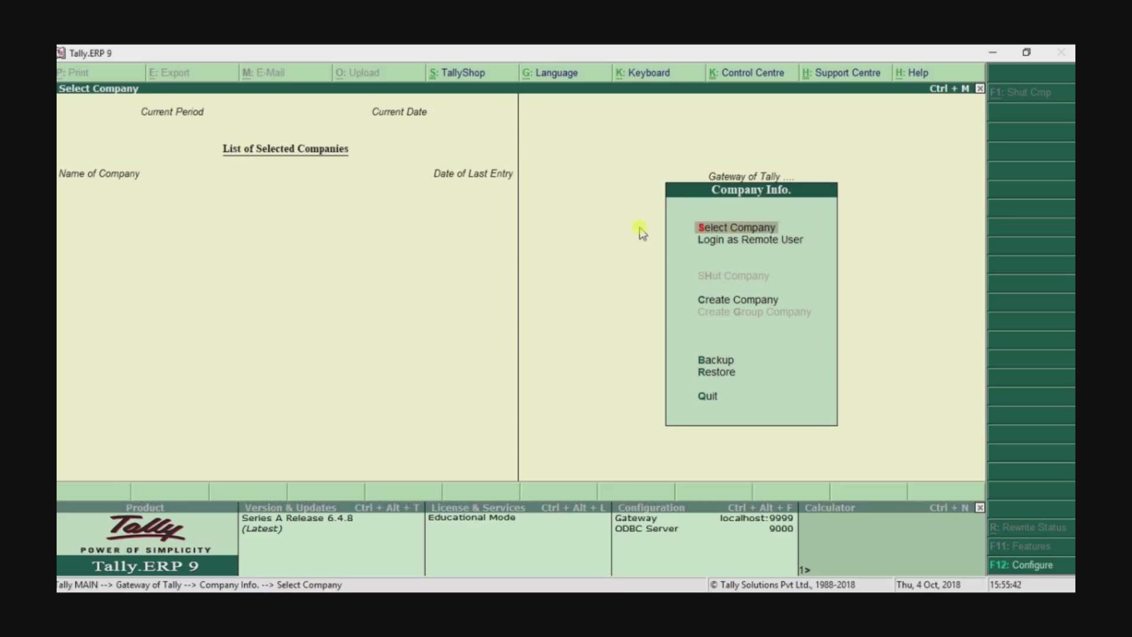
{"action": "key", "text": "Escape"}
- Open the Restore Companies screen and go back to its source path for editing
{"action": "key", "text": "Down"}
{"action": "key", "text": "Down"}
{"action": "key", "text": "Down"}
{"action": "key", "text": "Down"}
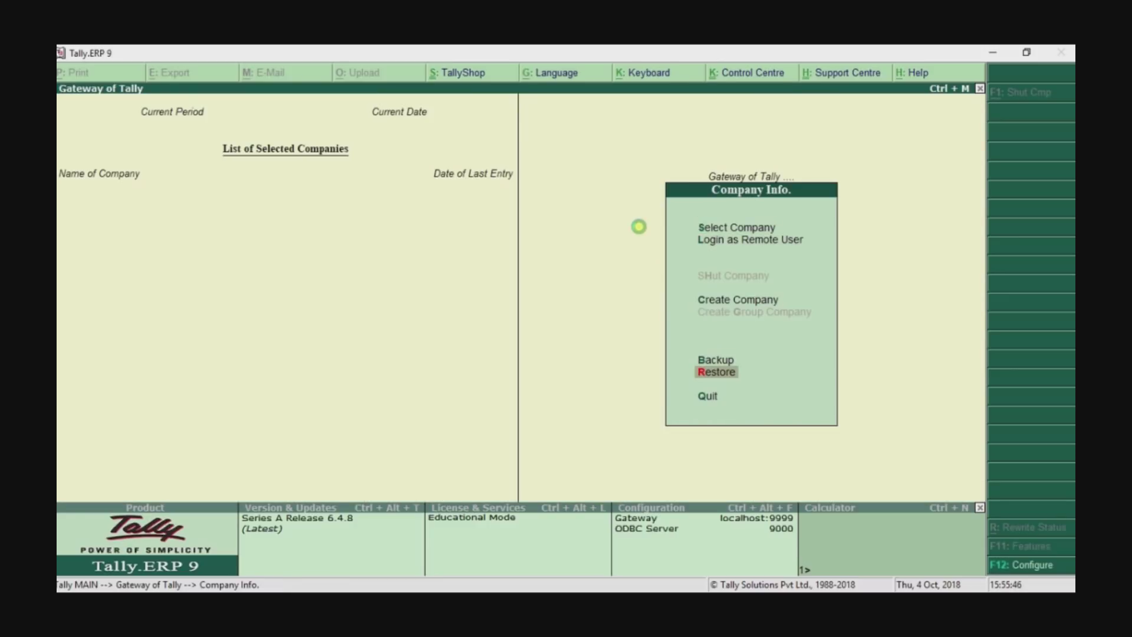
{"action": "key", "text": "Return"}
{"action": "key", "text": "BackSpace"}
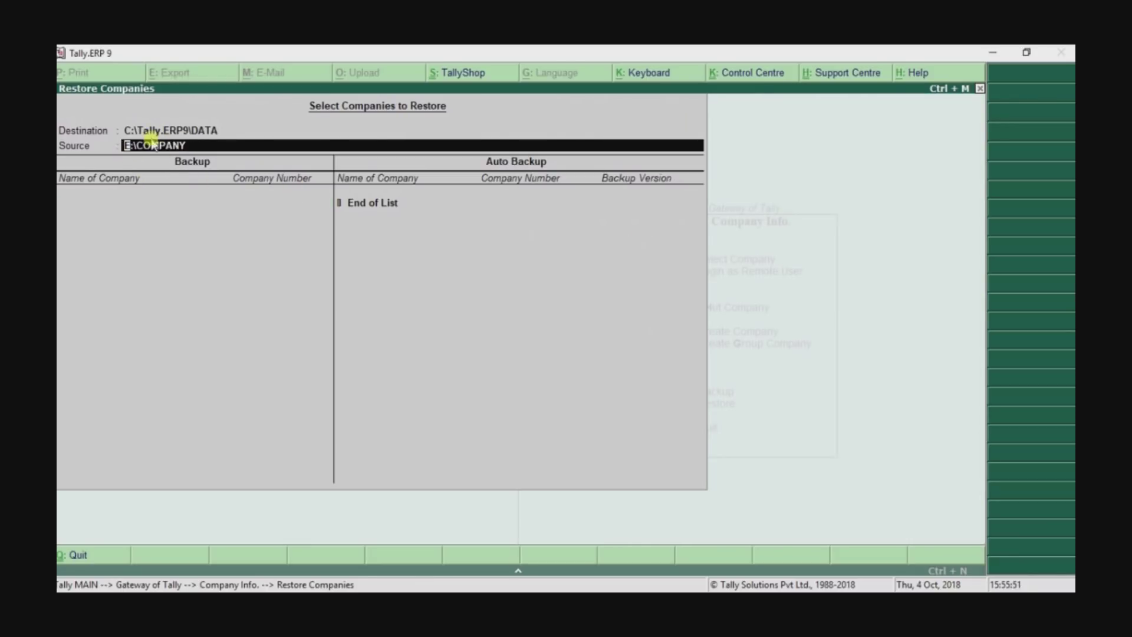
- In File Explorer, check the full paths of the TALLT BACKUP and tally compnay folders on the E: drive
{"action": "key", "text": "alt+Tab"}
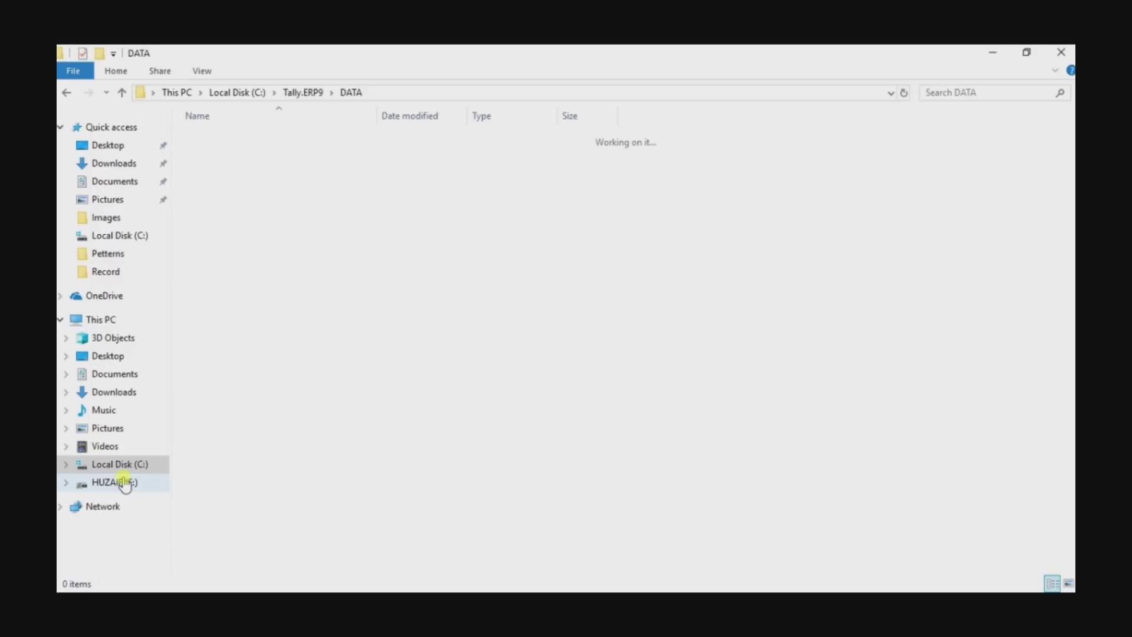
{"action": "left_click", "coordinate": [94, 482]}
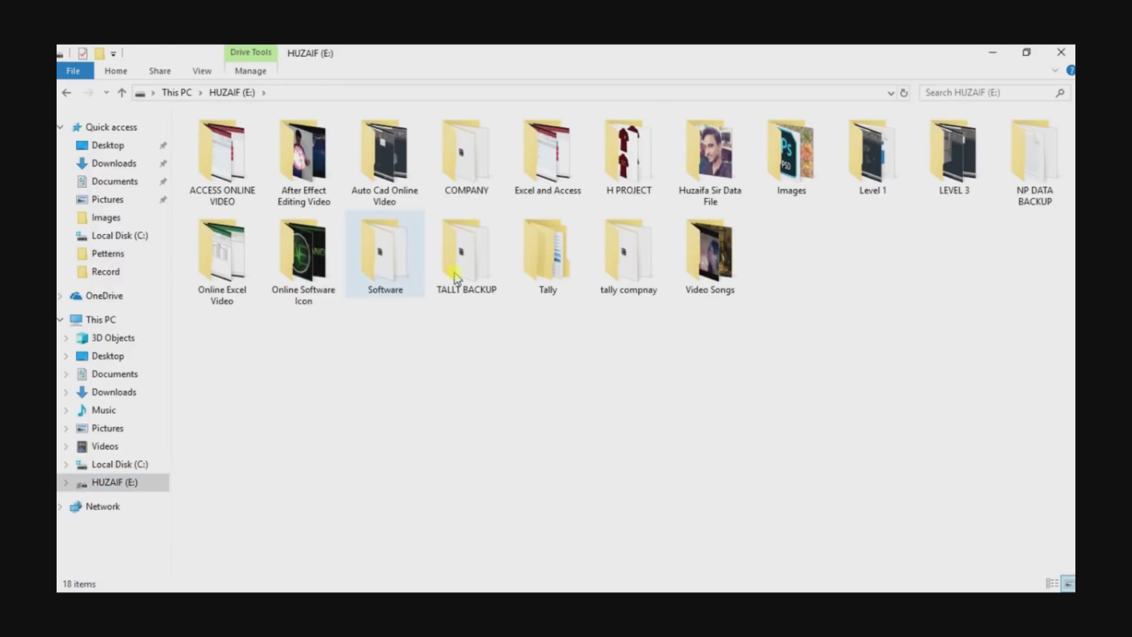
{"action": "double_click", "coordinate": [458, 248]}
{"action": "left_click", "coordinate": [339, 92]}
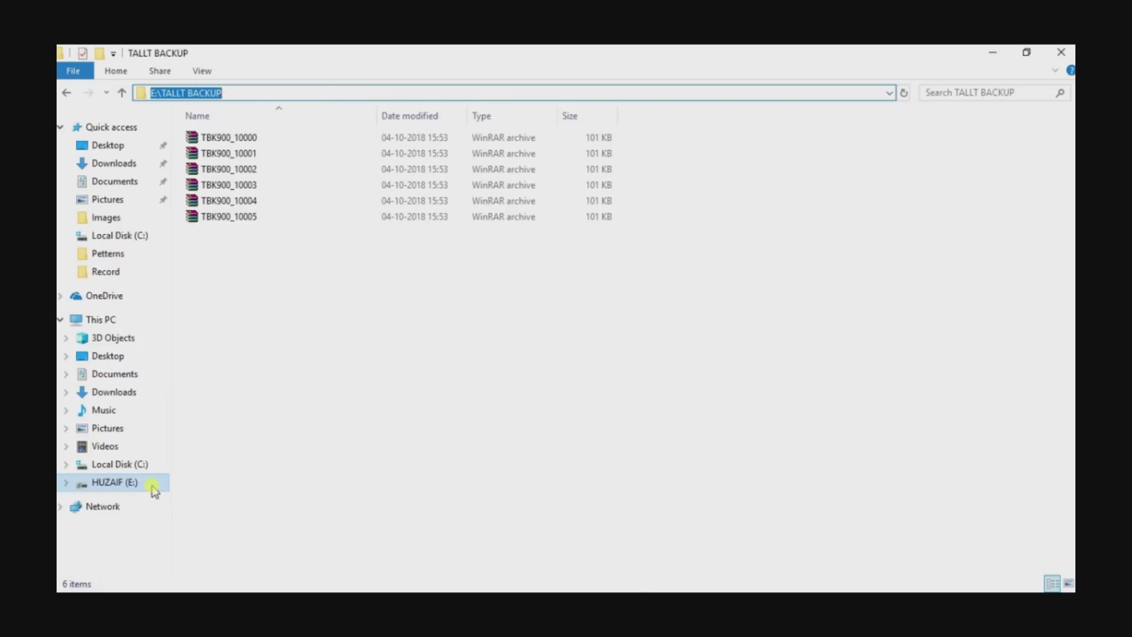
{"action": "left_click", "coordinate": [68, 93]}
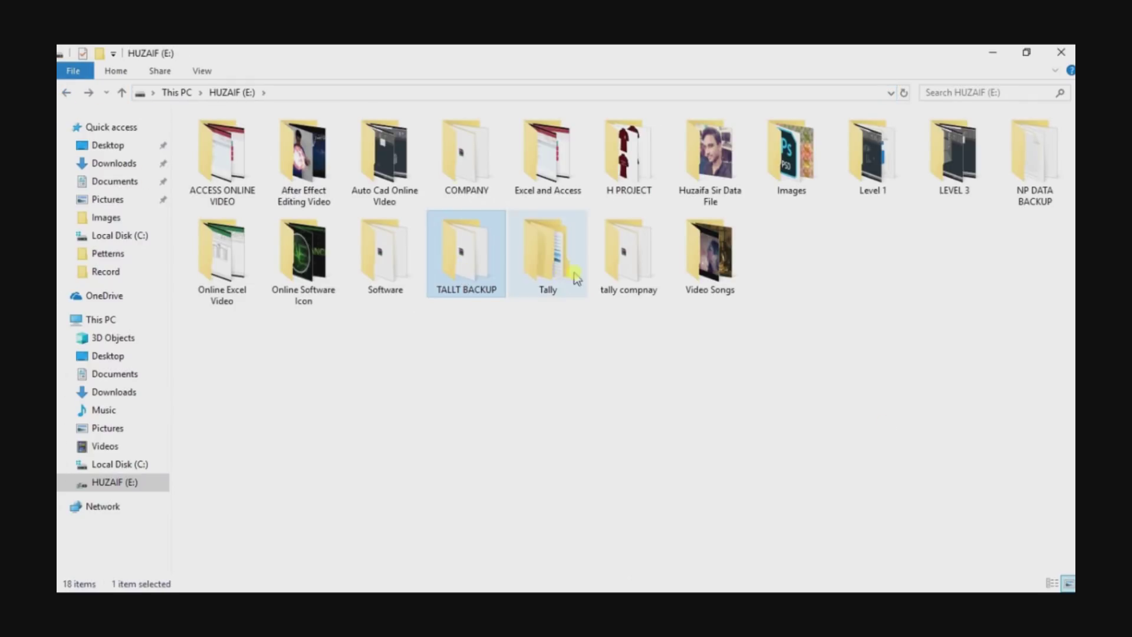
{"action": "left_click", "coordinate": [620, 297]}
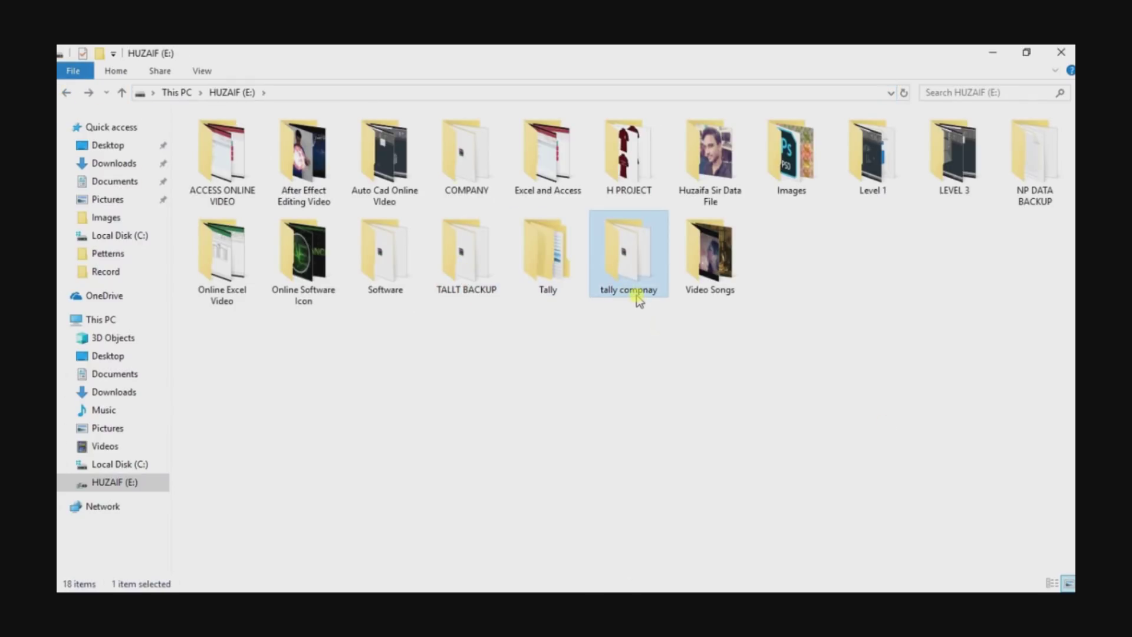
{"action": "double_click", "coordinate": [636, 292]}
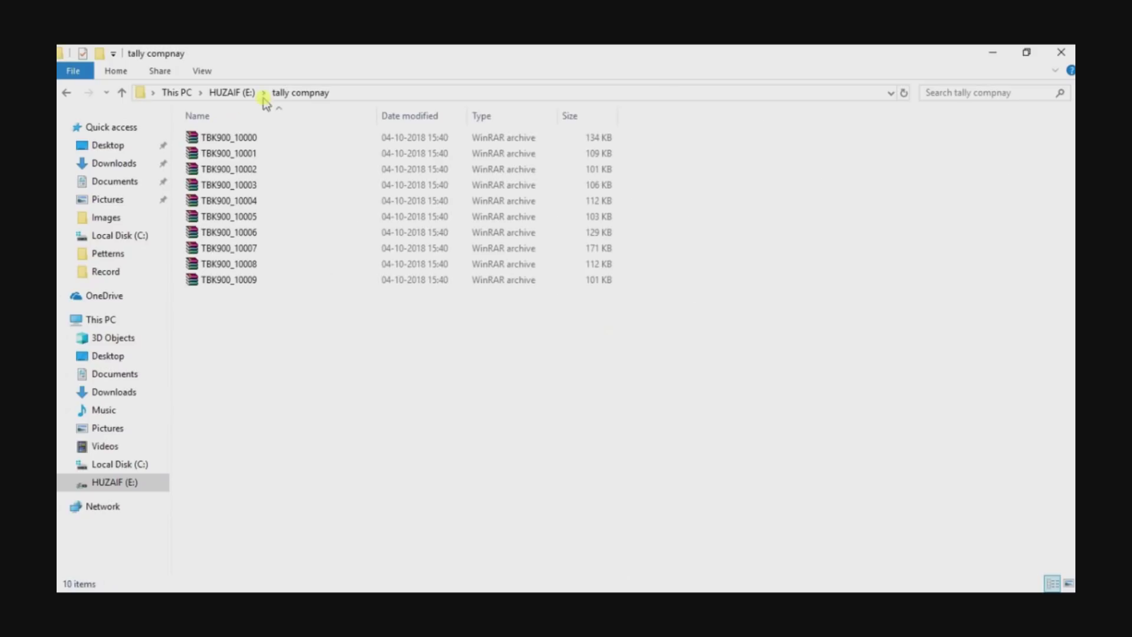
{"action": "left_click", "coordinate": [351, 96]}
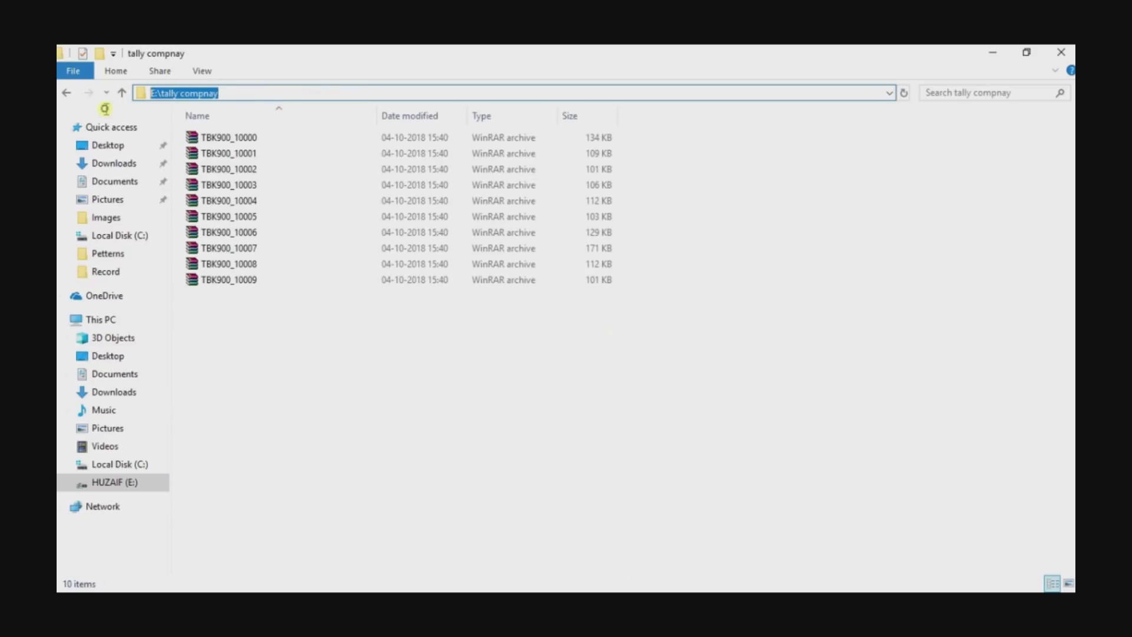
- Switch back to Tally.ERP 9, keep E:\COMPANY as the restore source, and restore all companies to C:\Tally.ERP9\DATA
{"action": "key", "text": "alt+Tab"}
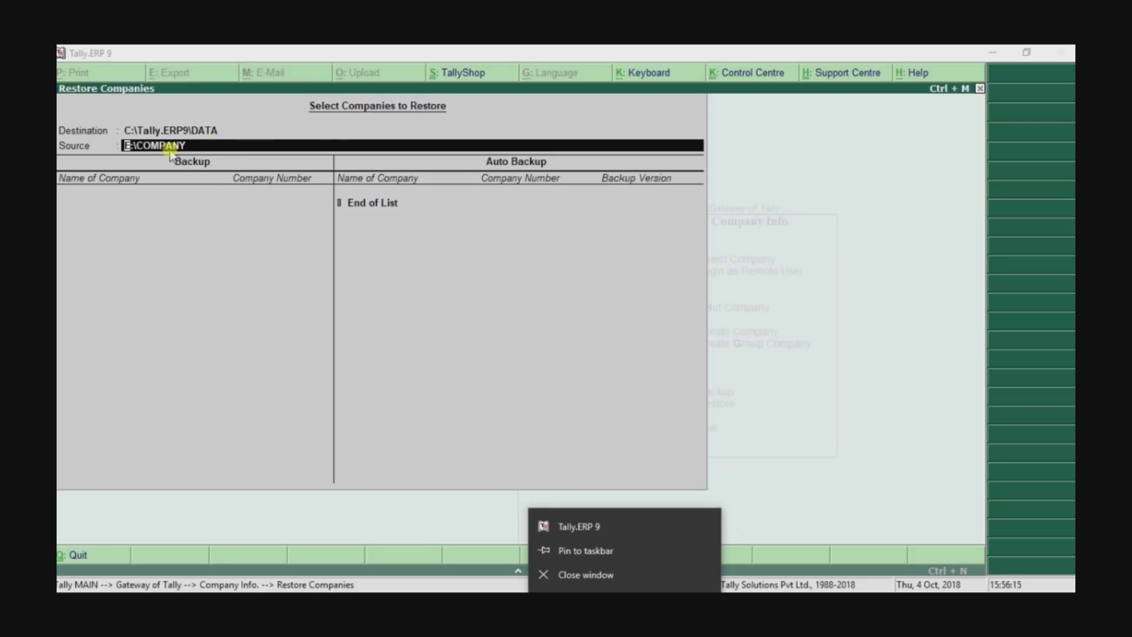
{"action": "left_click", "coordinate": [219, 260]}
{"action": "key", "text": "Up"}
{"action": "key", "text": "Down"}
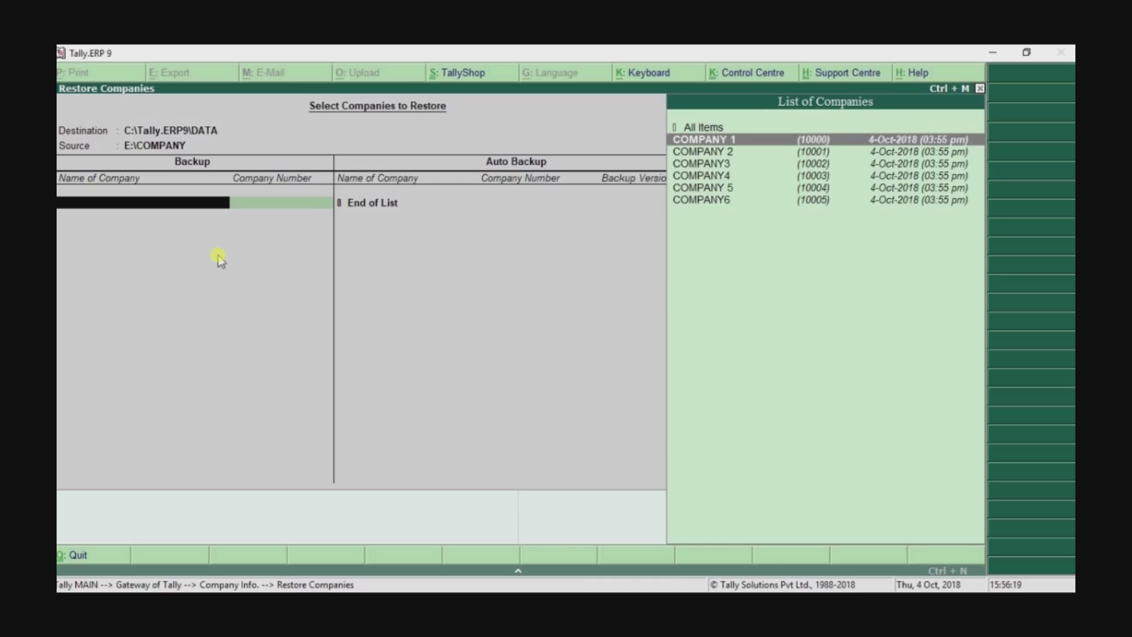
{"action": "key", "text": "Down"}
{"action": "key", "text": "Down"}
{"action": "key", "text": "Up"}
{"action": "key", "text": "Up"}
{"action": "key", "text": "Up"}
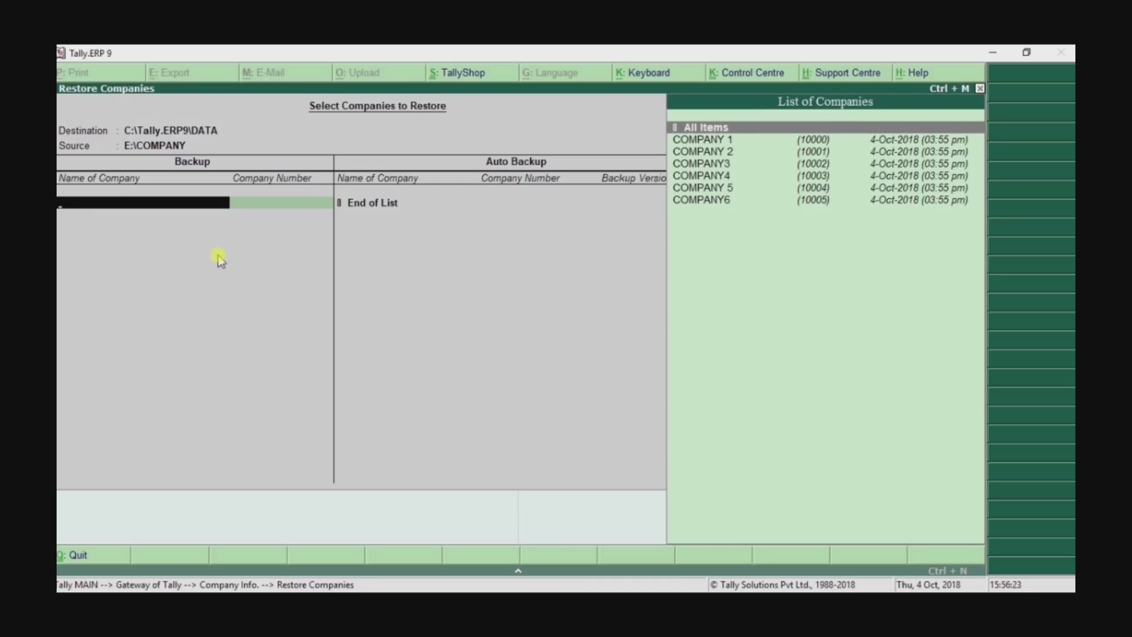
{"action": "key", "text": "Return"}
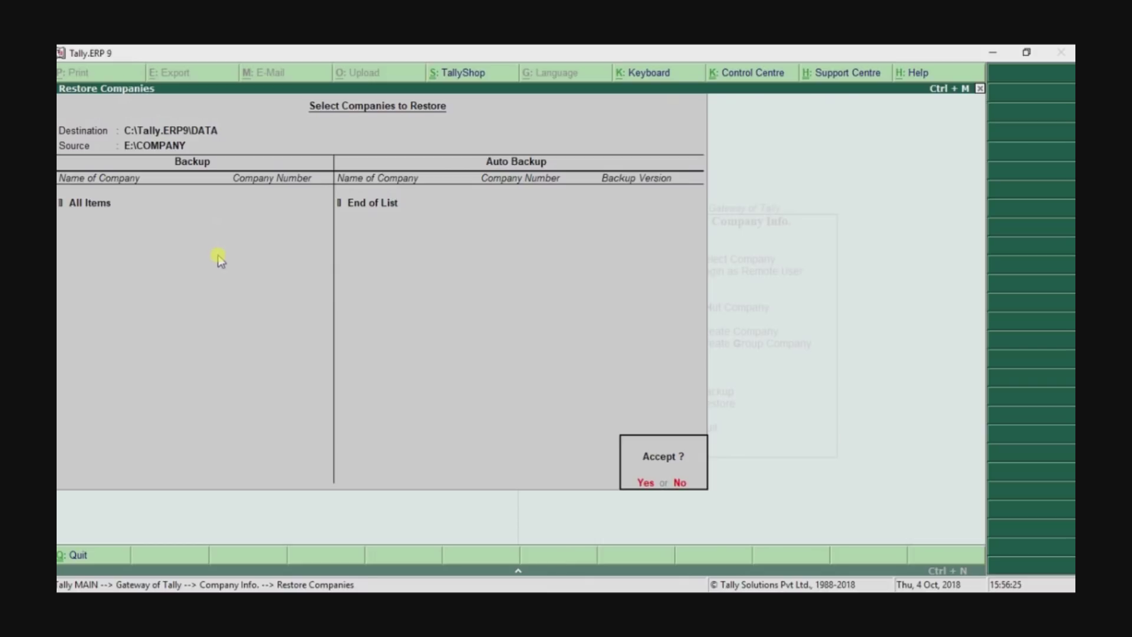
{"action": "key", "text": "y"}
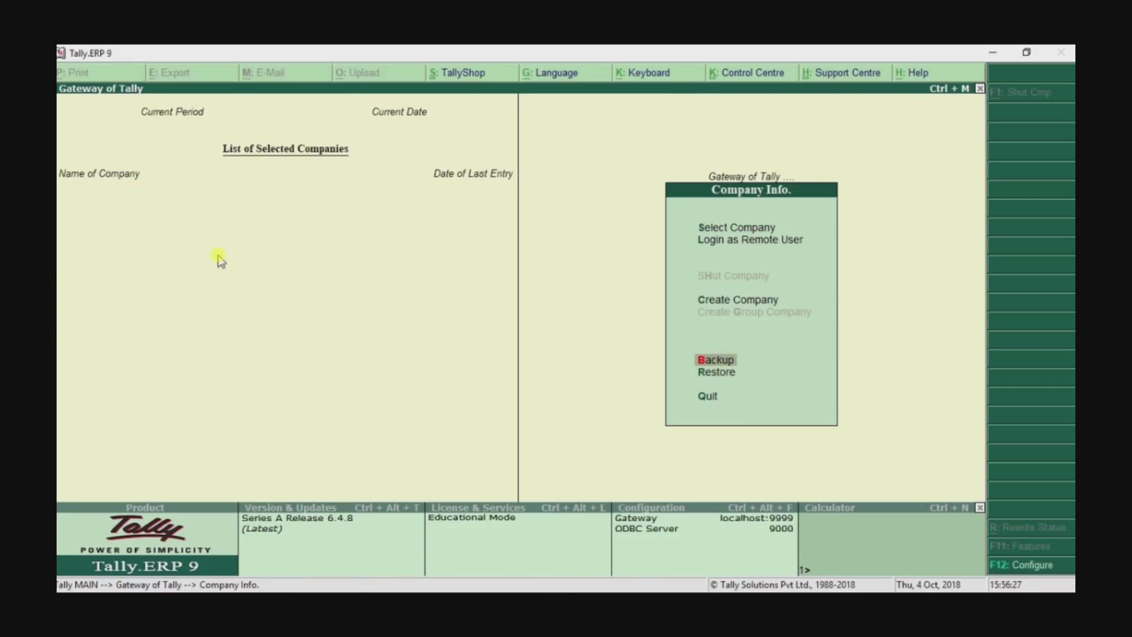
- Look through the Select Company list to check the companies restored from E:\COMPANY, then close it
{"action": "key", "text": "Up"}
{"action": "key", "text": "Up"}
{"action": "key", "text": "Up"}
{"action": "left_click", "coordinate": [217, 254]}
{"action": "key", "text": "Return"}
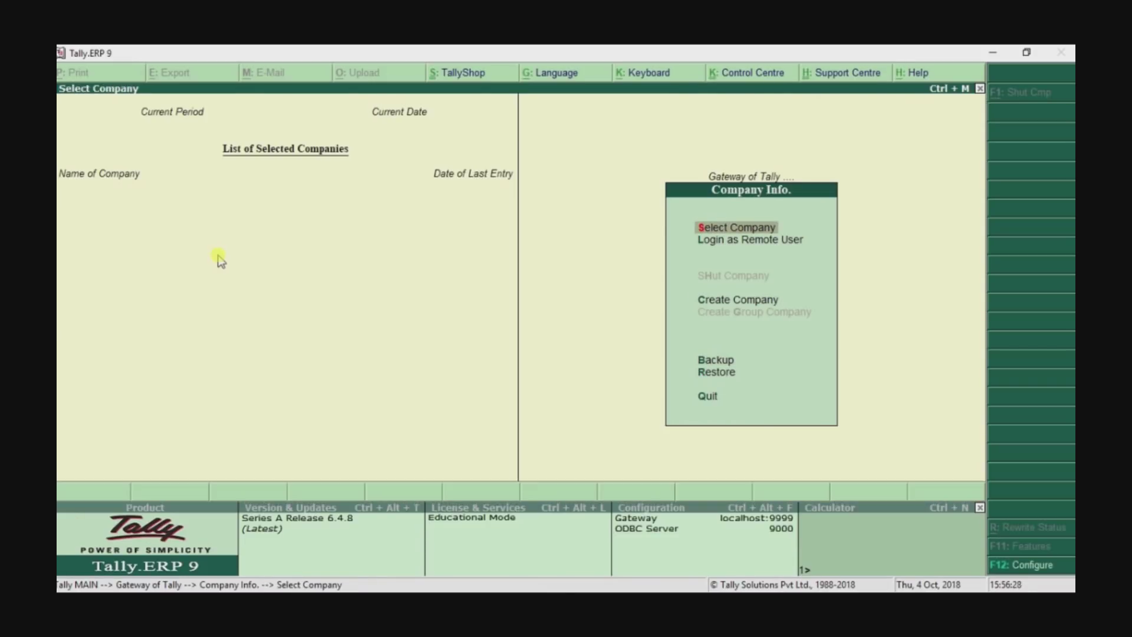
{"action": "key", "text": "Down"}
{"action": "key", "text": "Down"}
{"action": "key", "text": "Down"}
{"action": "key", "text": "Down"}
{"action": "key", "text": "Up"}
{"action": "key", "text": "Up"}
{"action": "key", "text": "Up"}
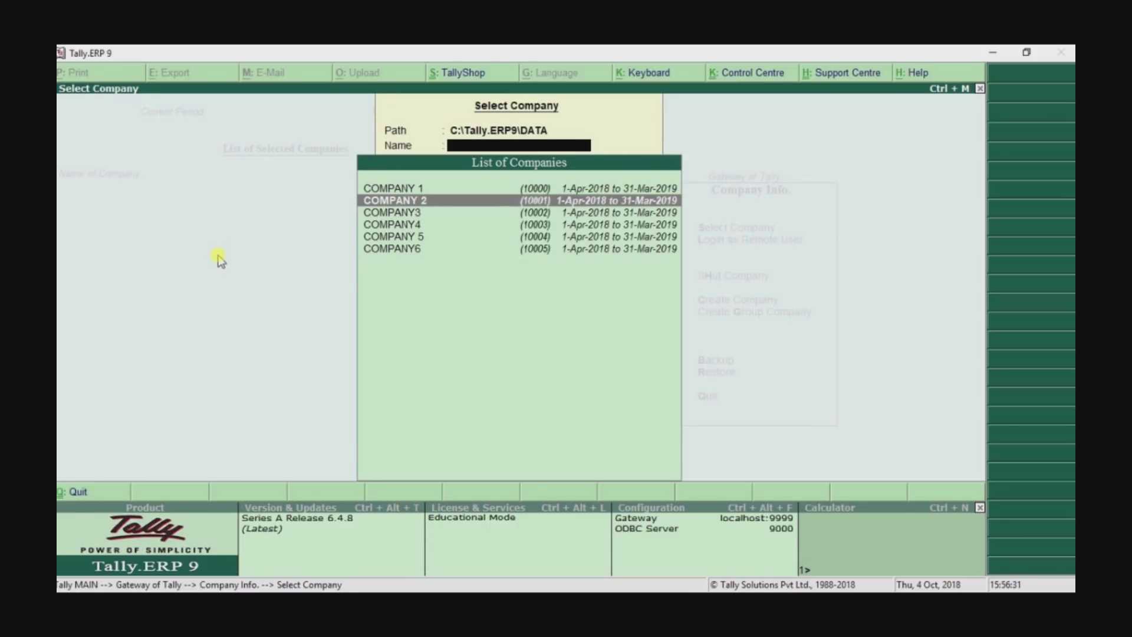
{"action": "key", "text": "Escape"}
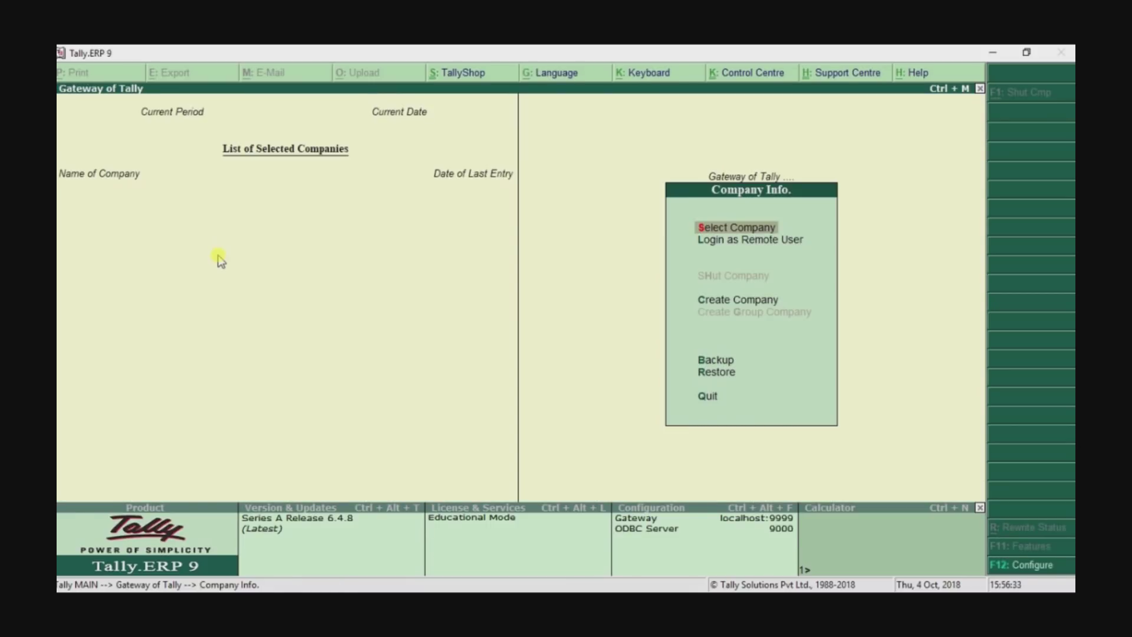